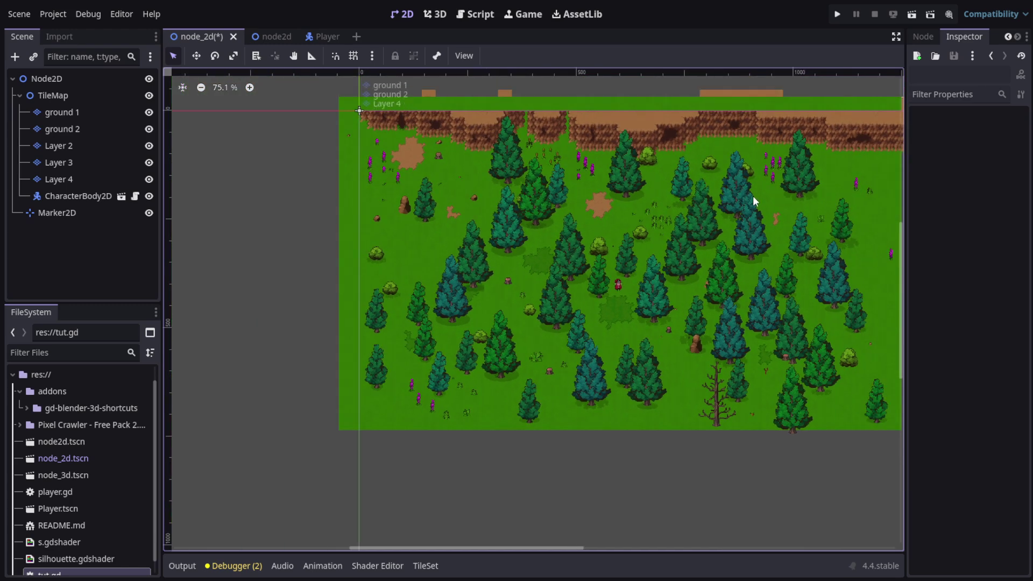
Add a Camera2D as a child of the CharacterBody2D player node.
drag(415, 547, 447, 552)
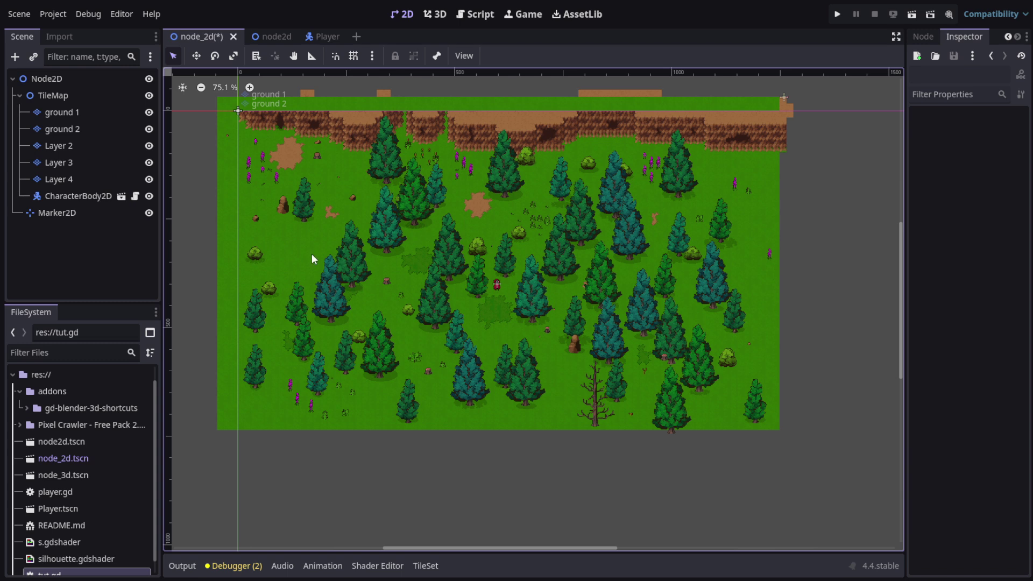
click(90, 198)
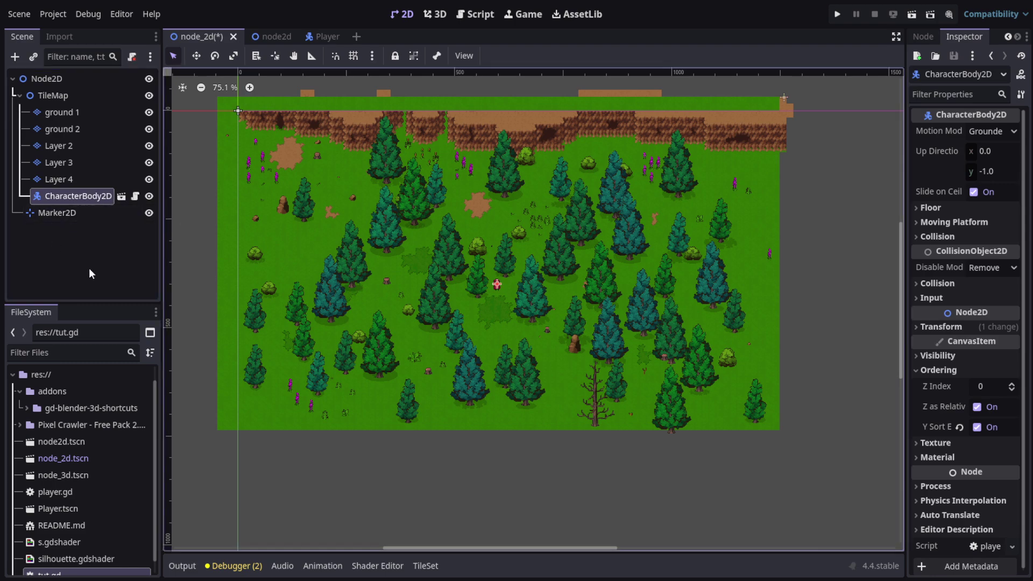
key(ctrl+a)
text(camer)
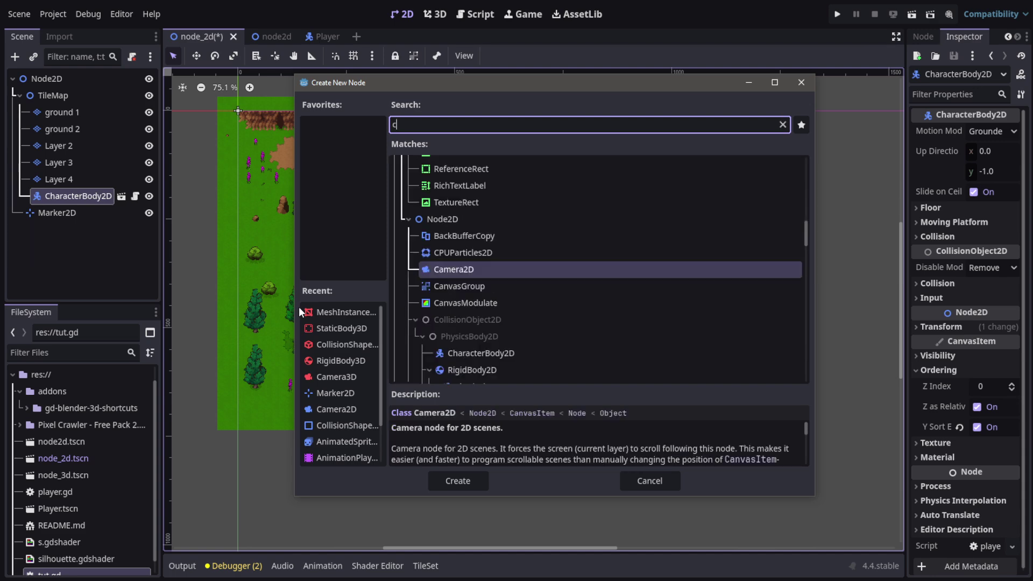
click(467, 475)
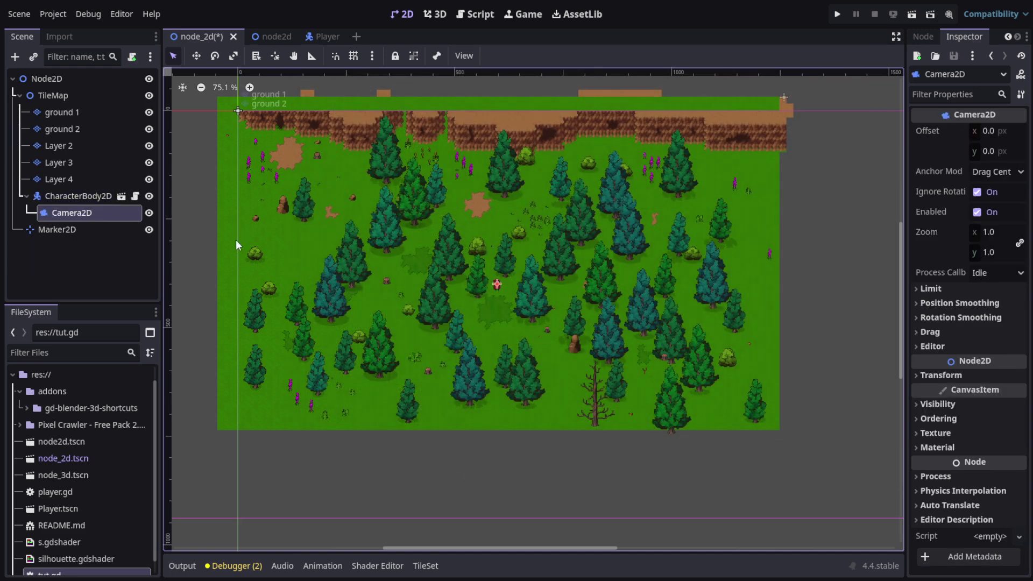
Set the camera's zoom to 3, then change it to 4 on both axes.
scroll(323, 126, down, 10)
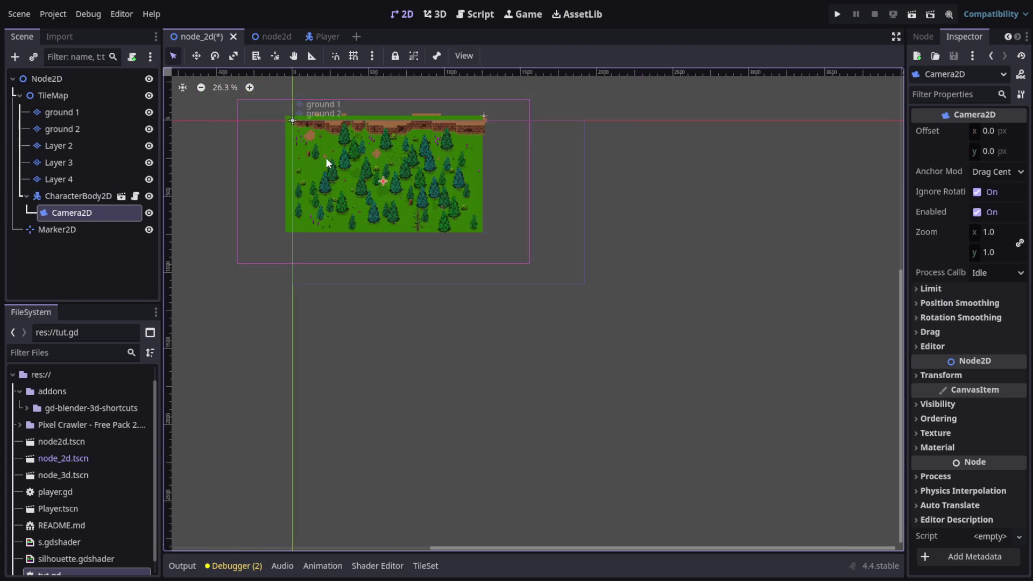
click(993, 232)
text(3)
key(Return)
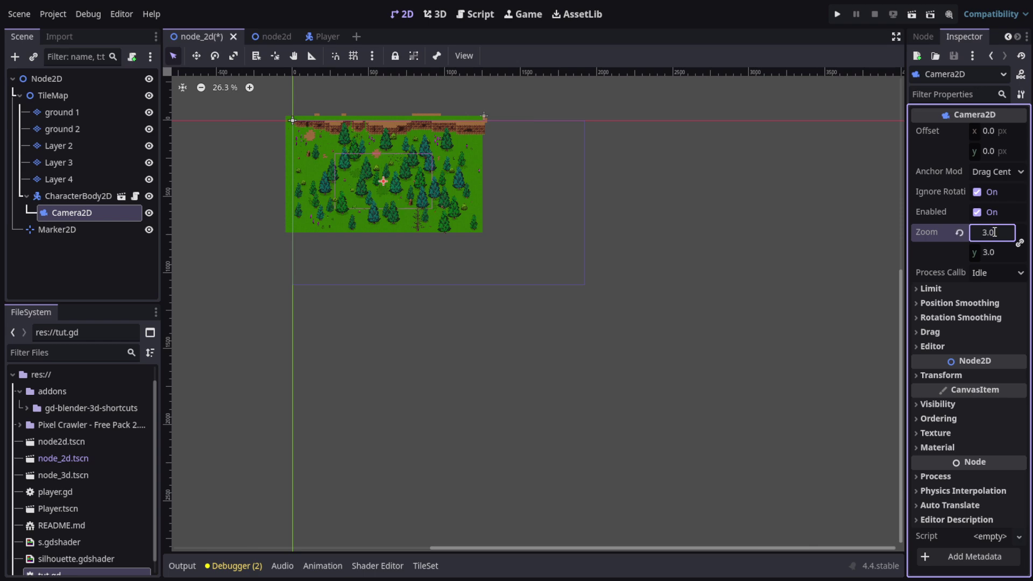
scroll(372, 159, up, 6)
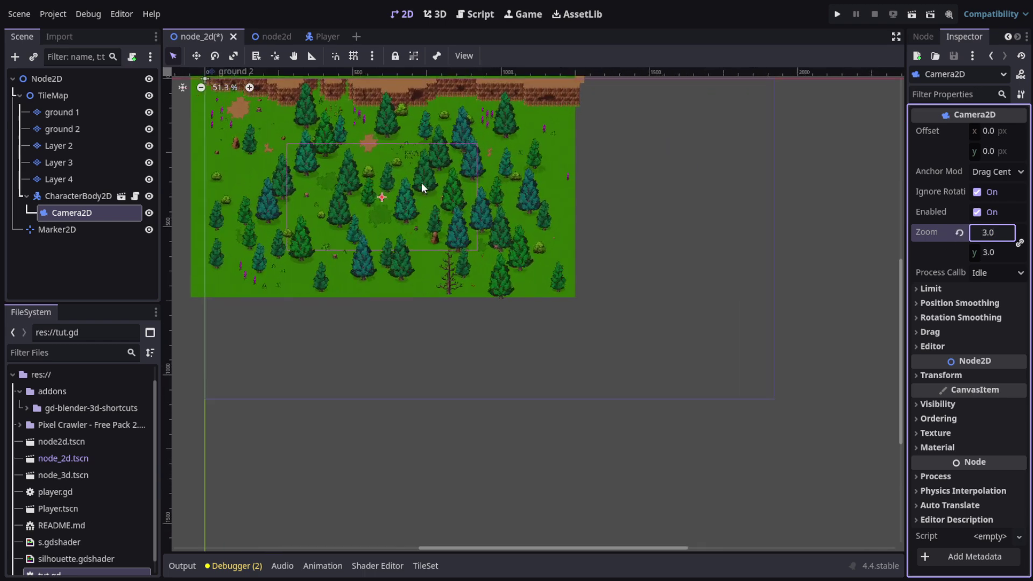
scroll(349, 193, down, 2)
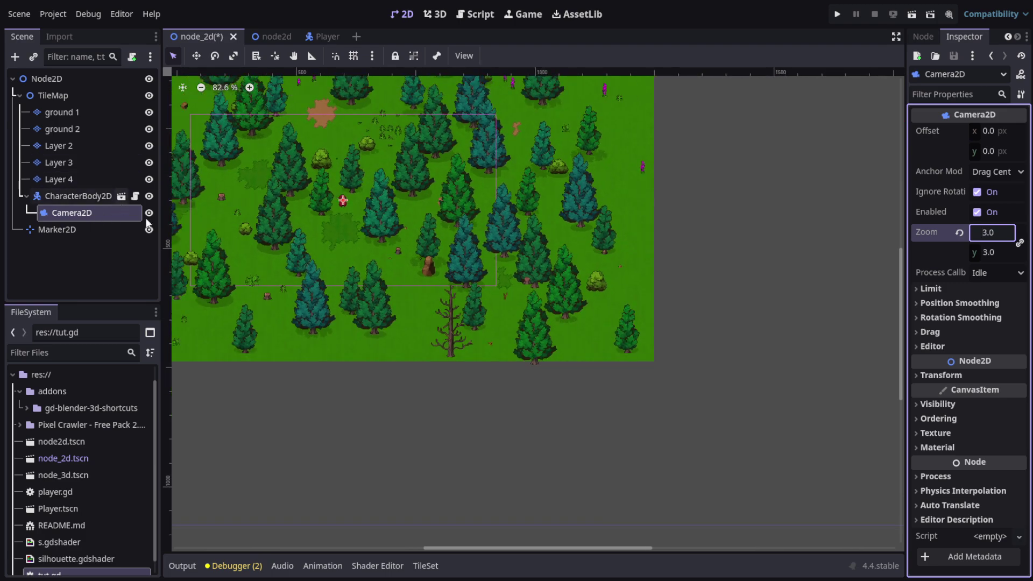
scroll(315, 182, up, 2)
scroll(316, 182, down, 4)
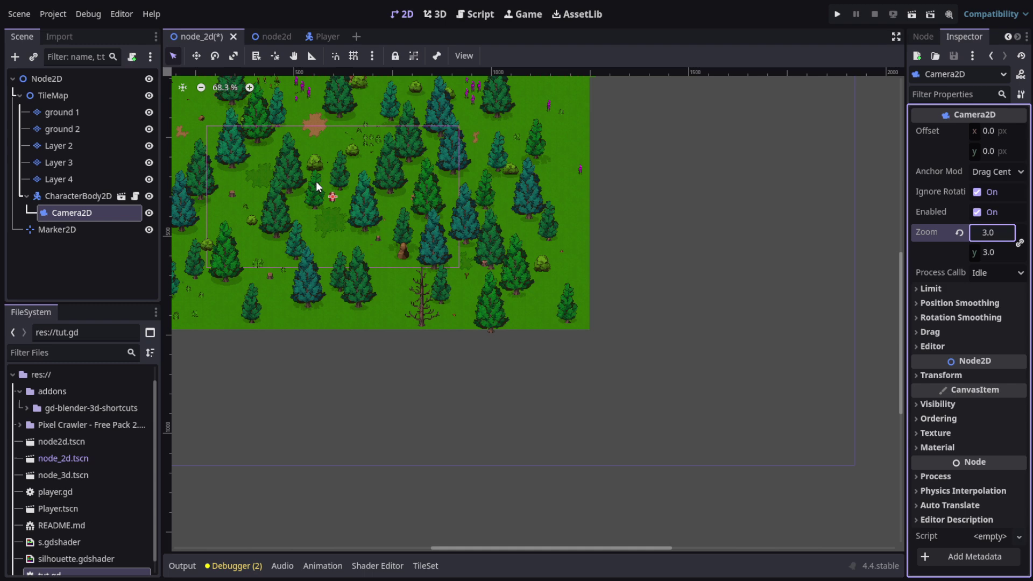
text(4)
key(Return)
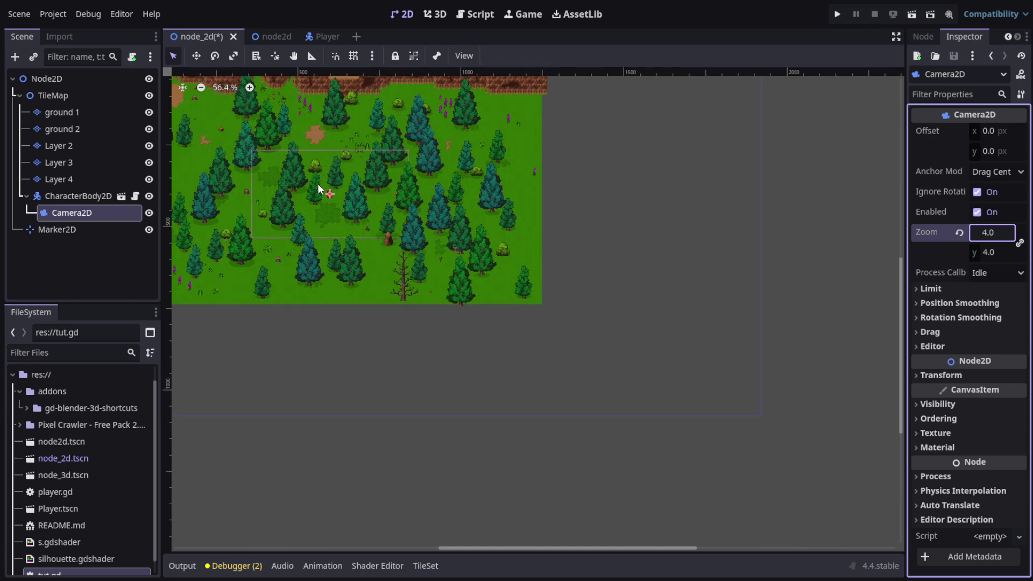
scroll(318, 182, up, 3)
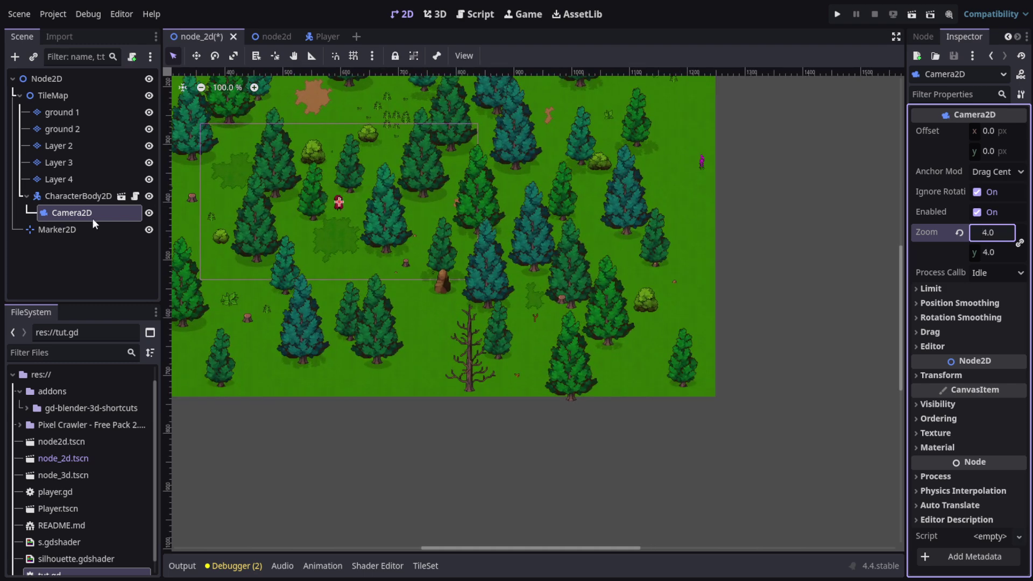
Enable the Camera2D's position smoothing and change its speed from 5.0 to 10 px/s.
click(838, 276)
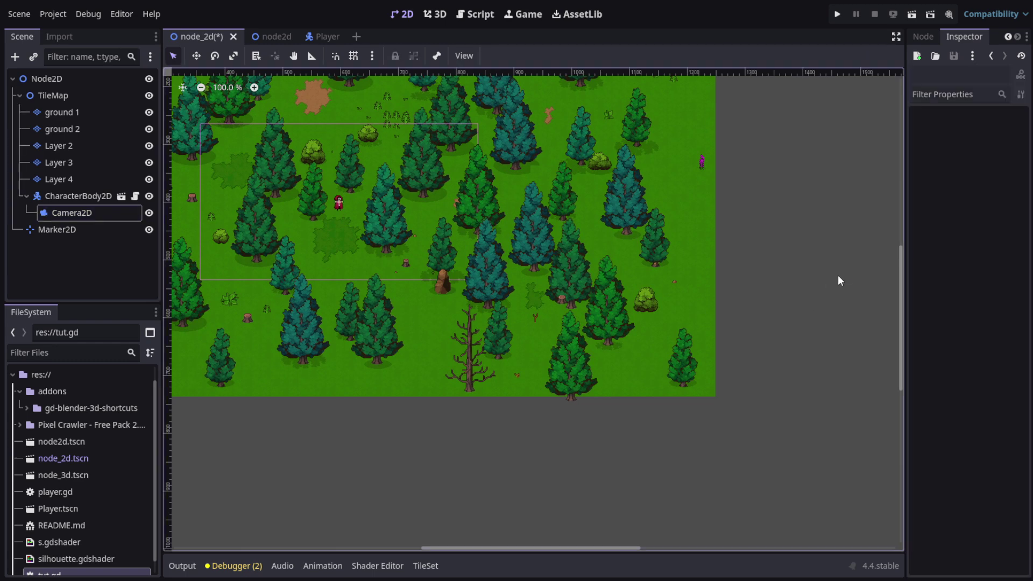
click(64, 214)
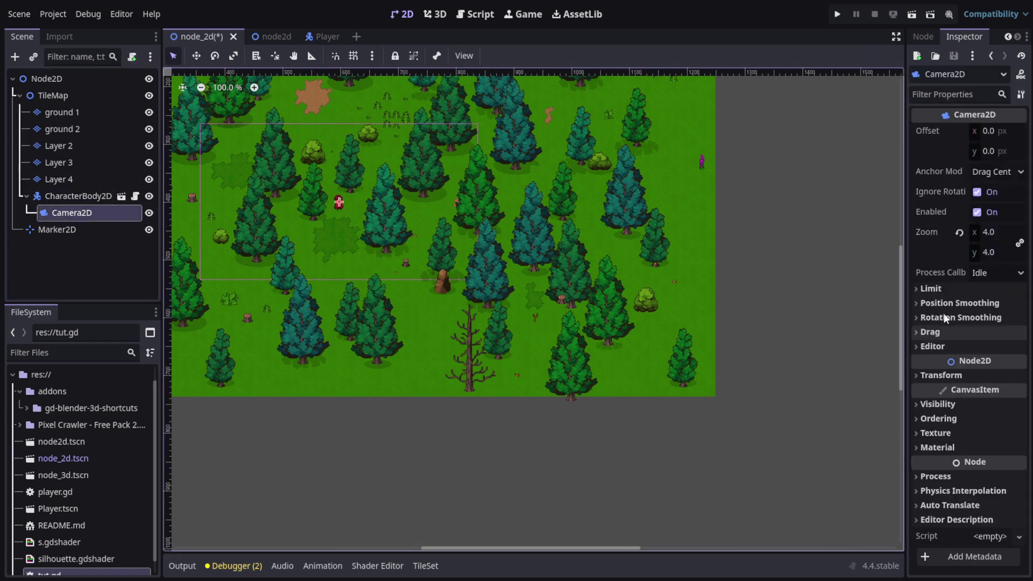
click(932, 304)
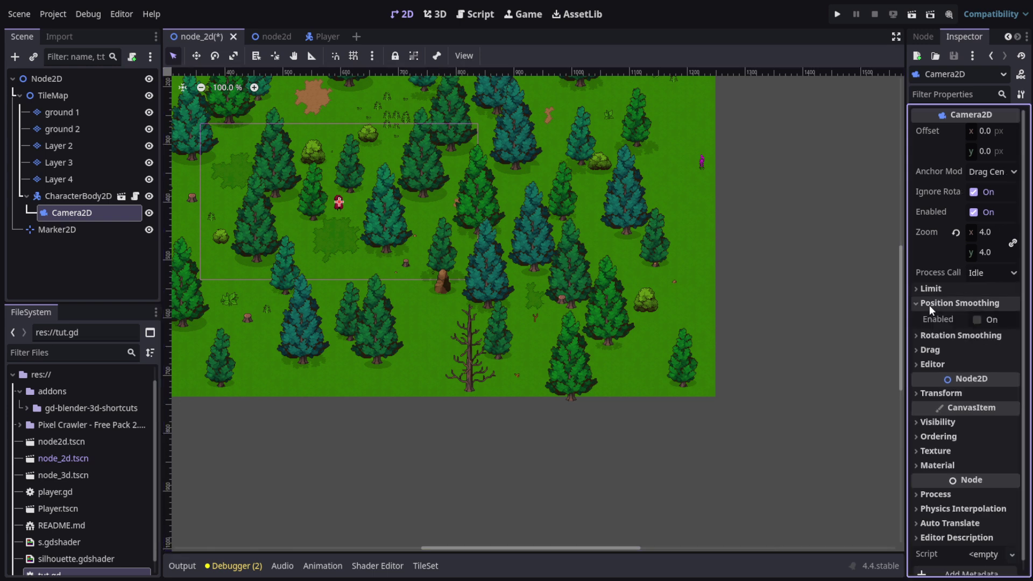
click(978, 321)
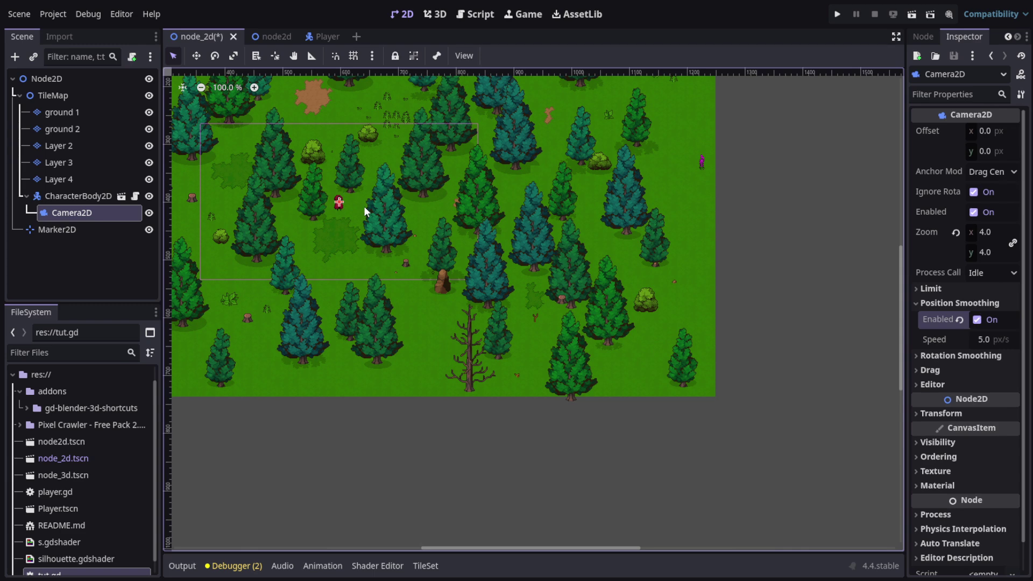
click(985, 343)
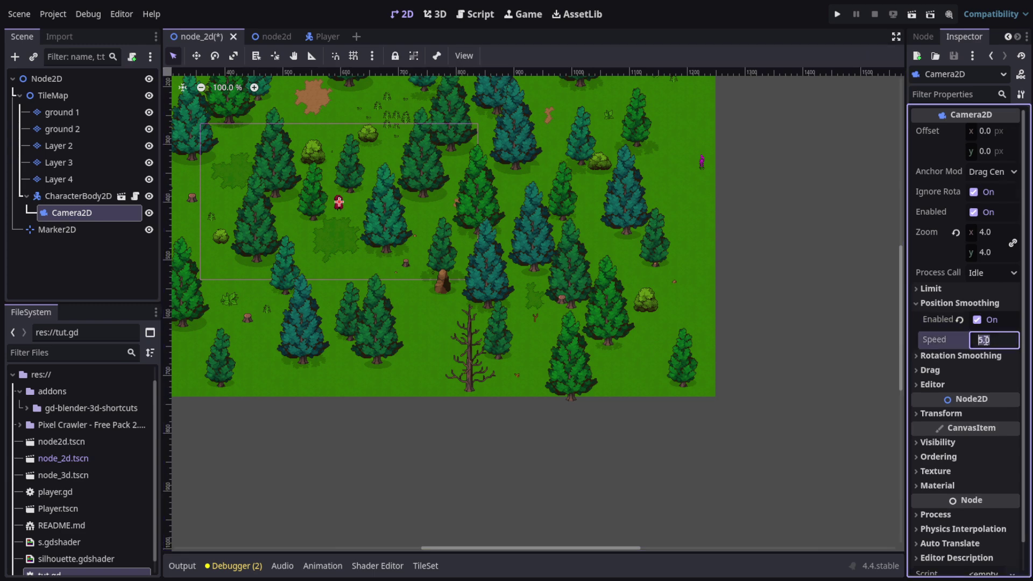
drag(1001, 340, 975, 340)
text(10)
click(864, 181)
Run the scene, walk the player up, right, left, down and up, then stop with F8.
click(912, 14)
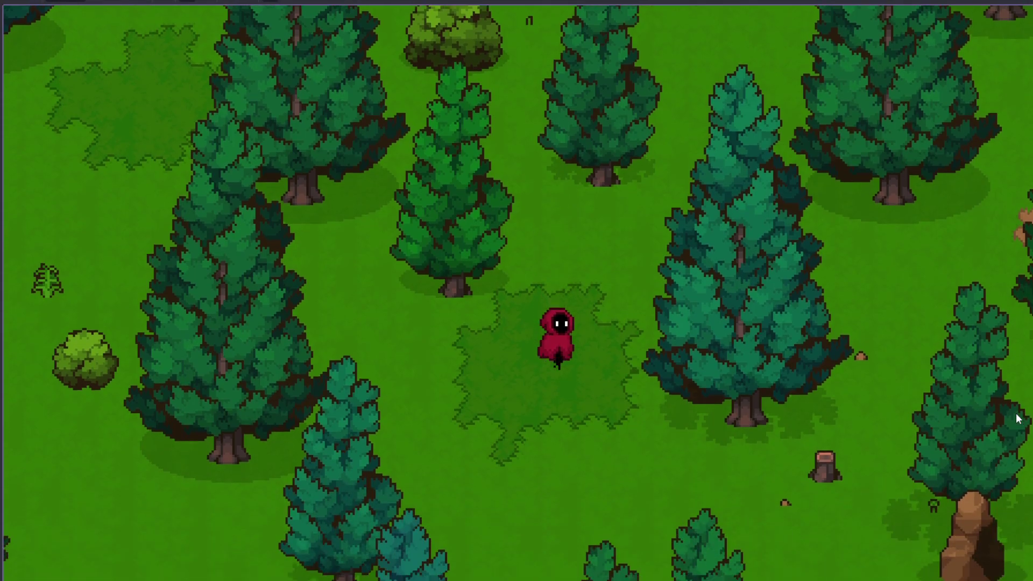
key(Up)
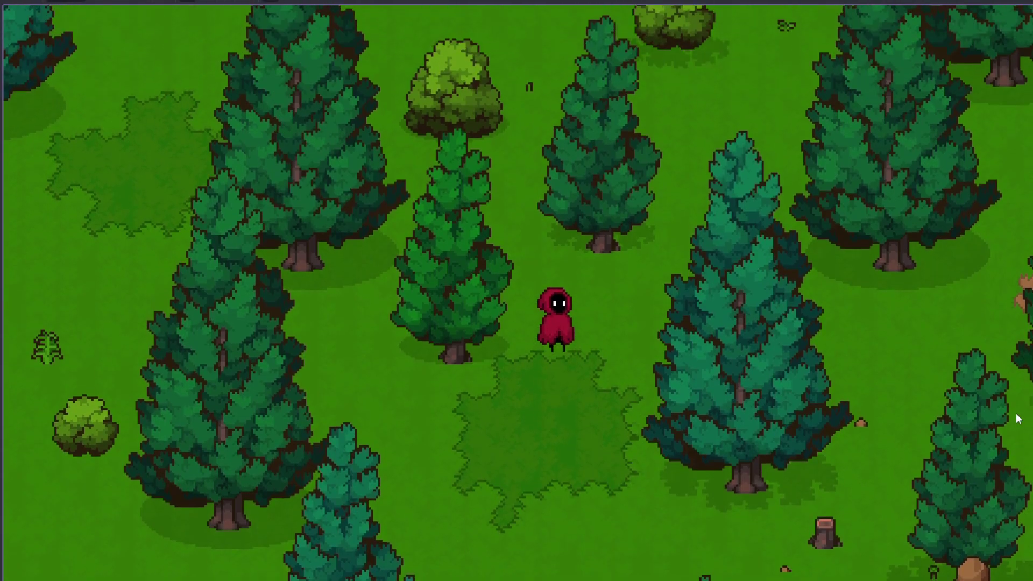
key(Right)
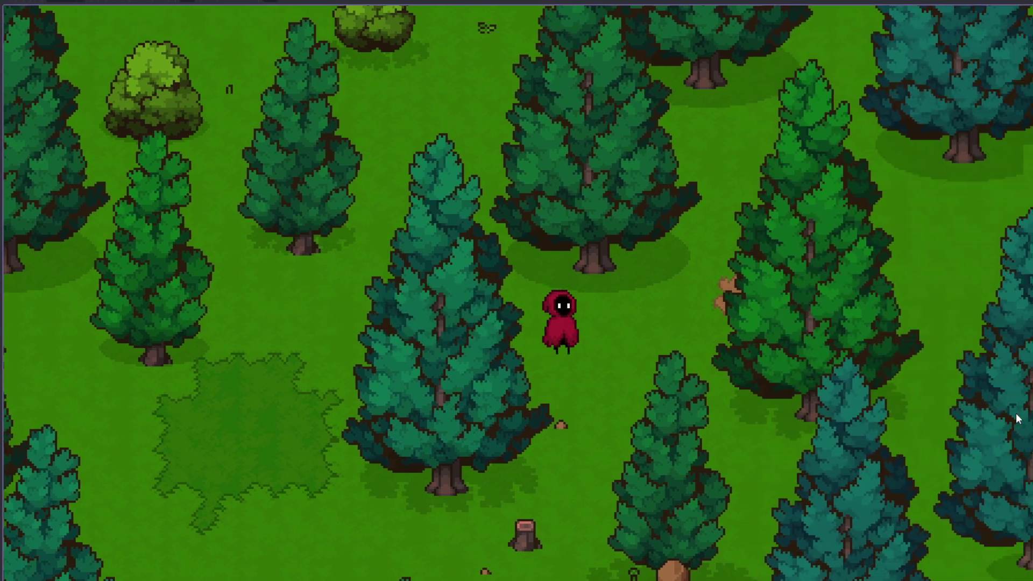
key(Left)
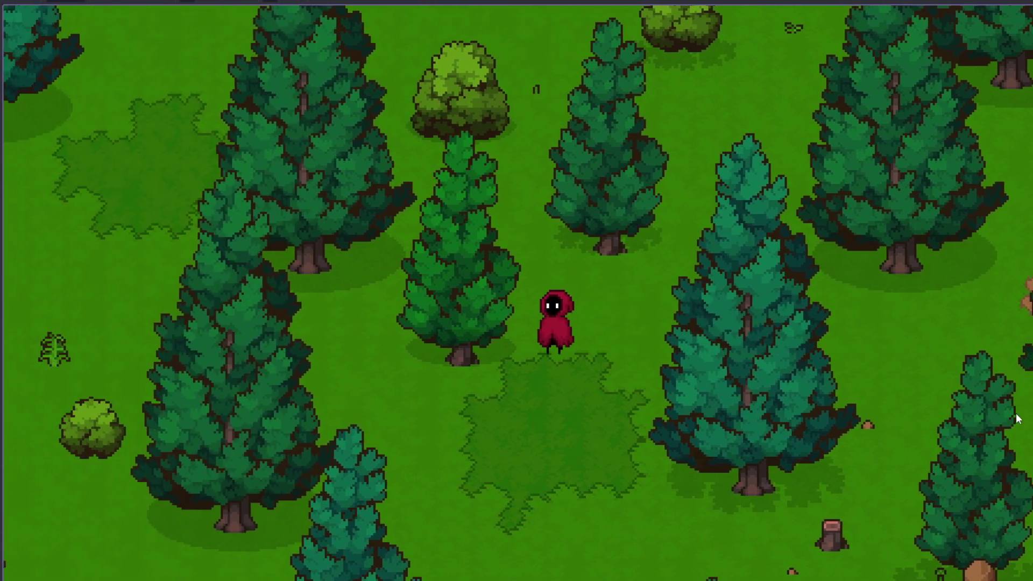
key(Down)
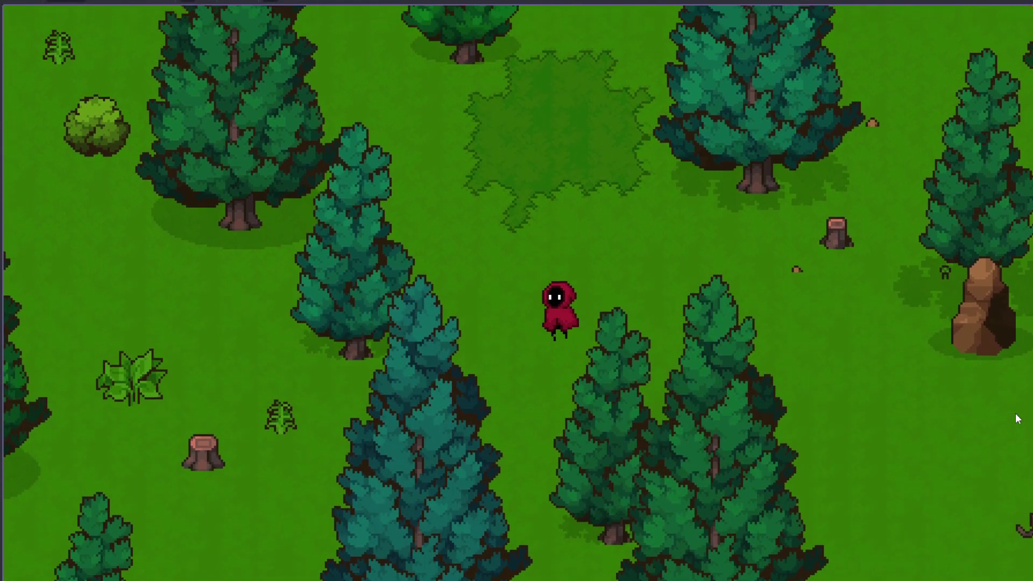
key(Up)
key(F8)
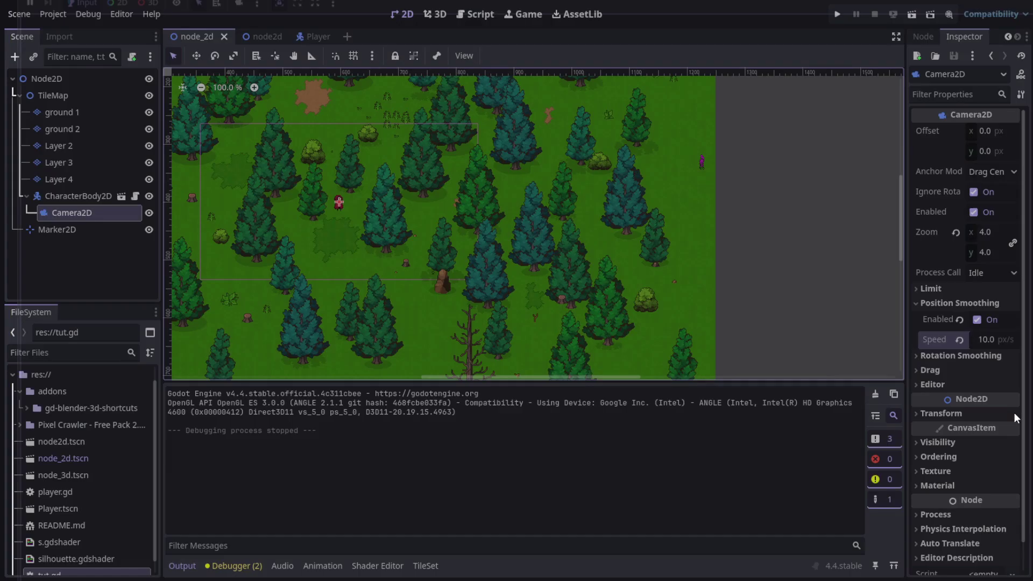
In Project Settings, revert Display > Window viewport width and height to 1152 and 648.
click(52, 14)
click(96, 30)
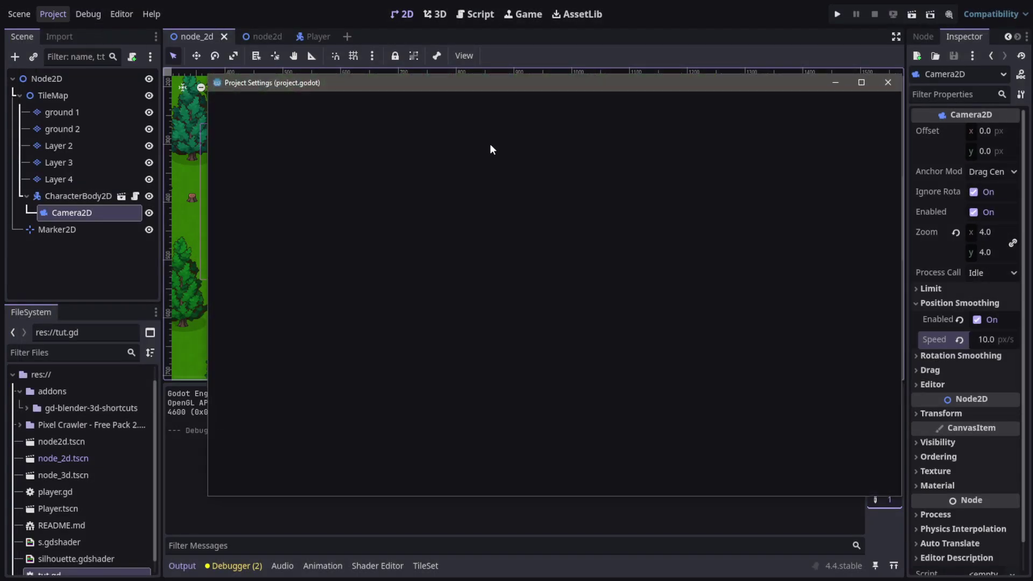
text(w)
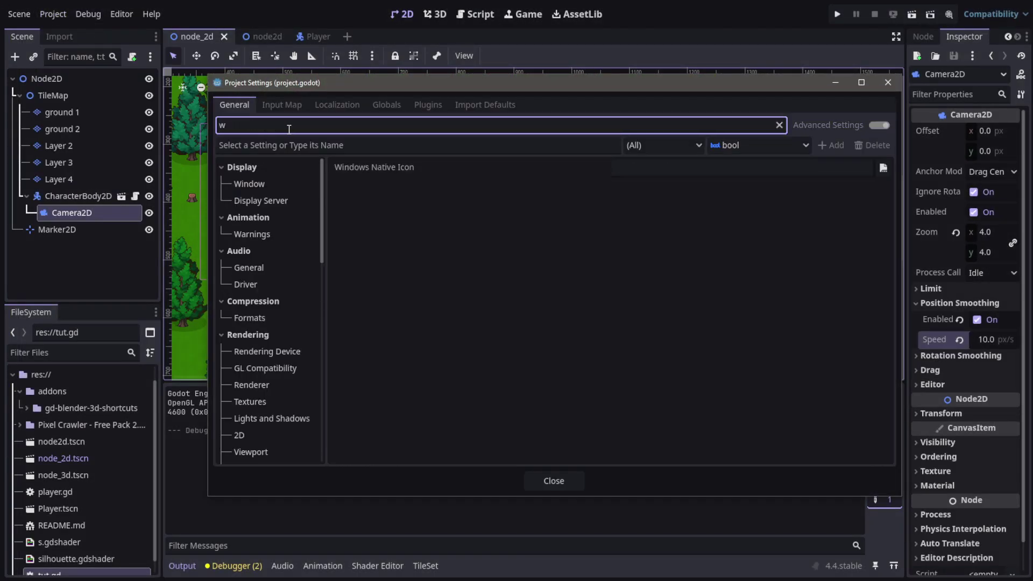
text(ind)
click(269, 167)
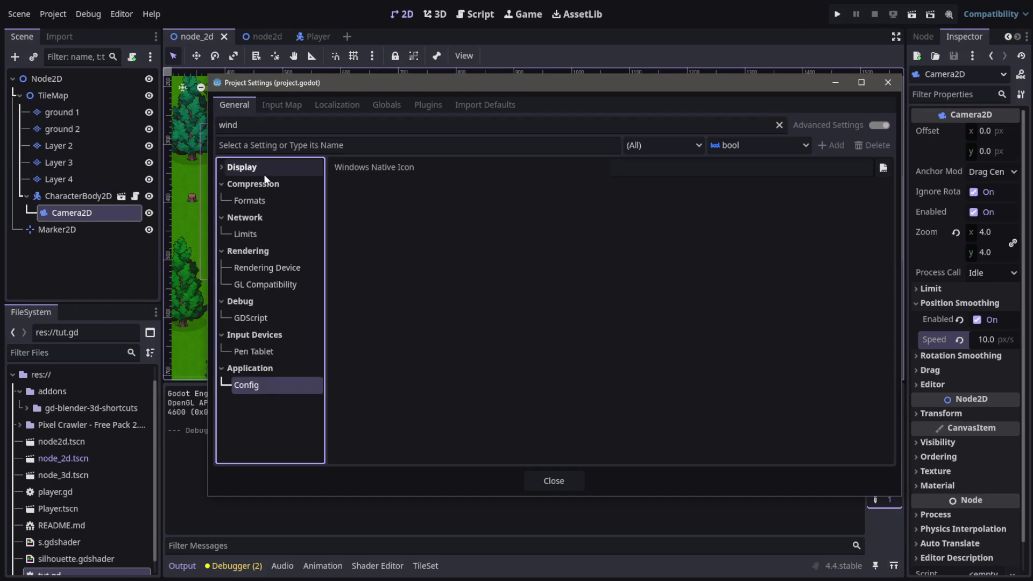
click(254, 168)
click(250, 183)
click(601, 183)
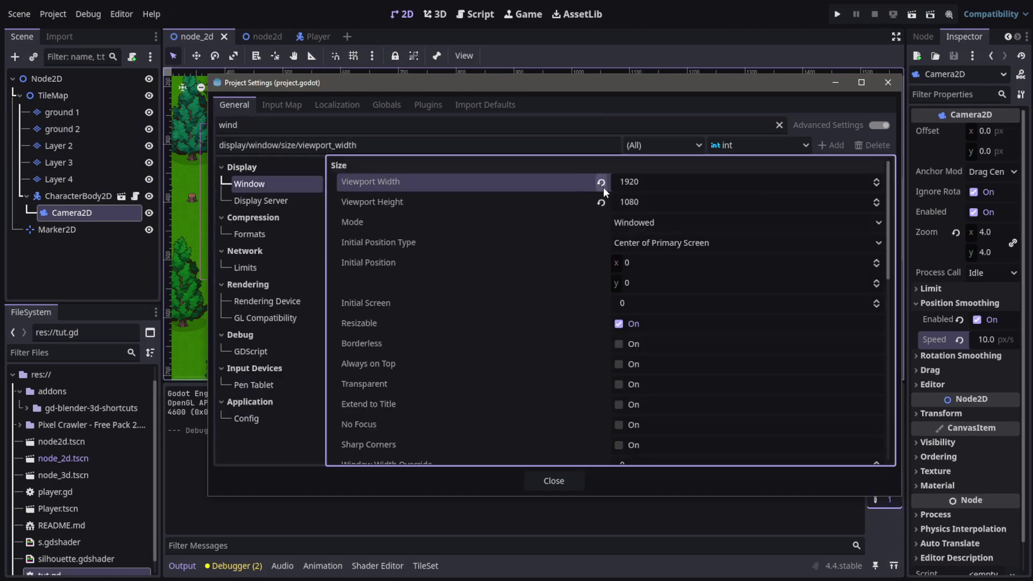
click(601, 203)
click(553, 481)
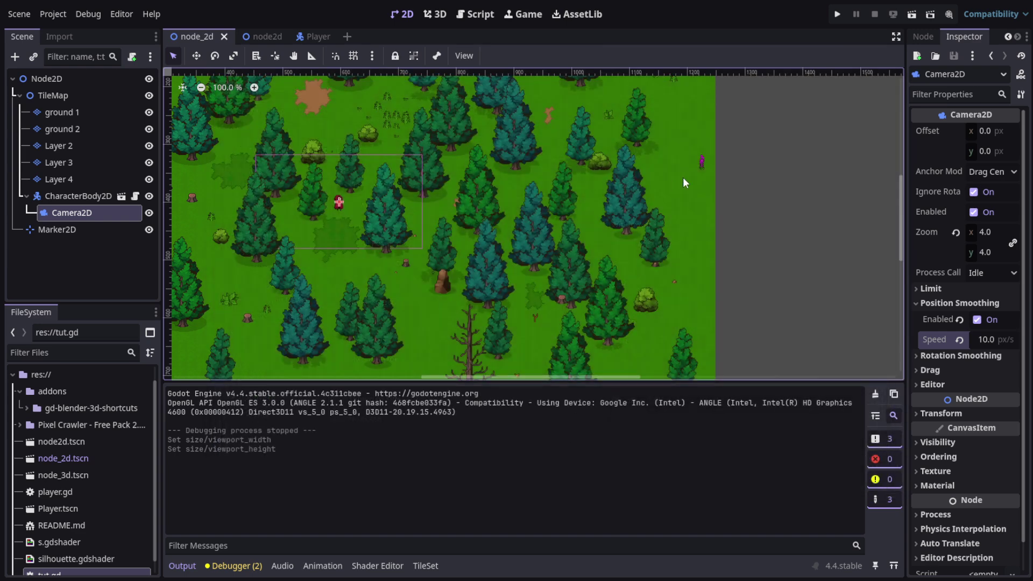
Collapse Position Smoothing and expand the Camera2D's Limit section in the Inspector.
scroll(380, 254, down, 2)
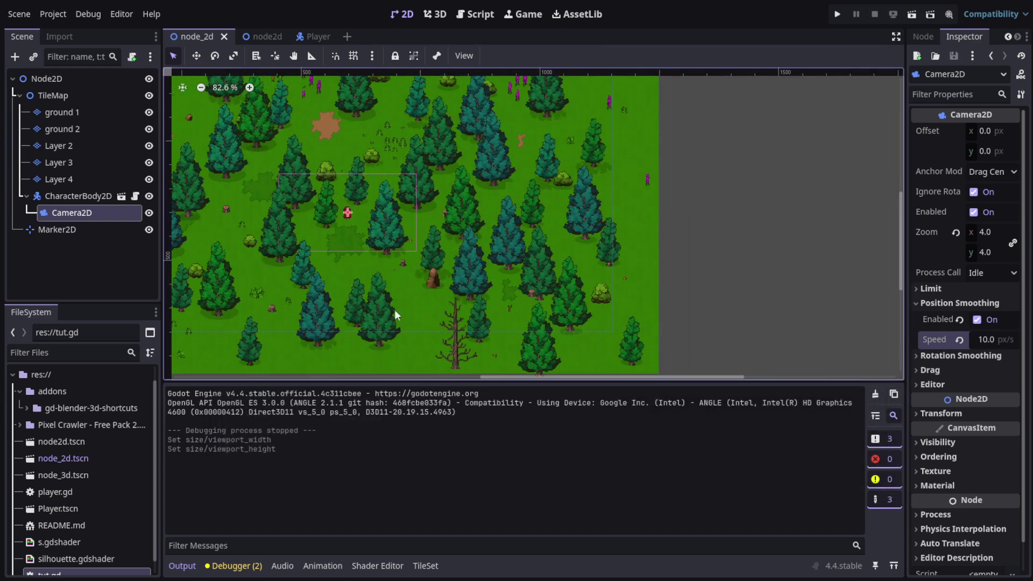
scroll(395, 314, down, 3)
drag(565, 377, 463, 376)
scroll(477, 251, up, 1)
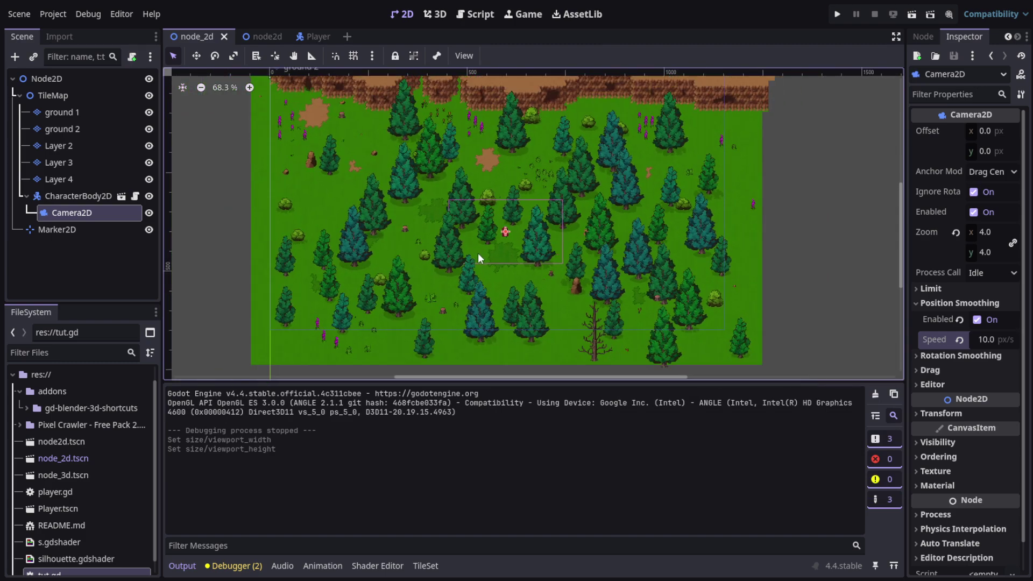
scroll(430, 215, down, 3)
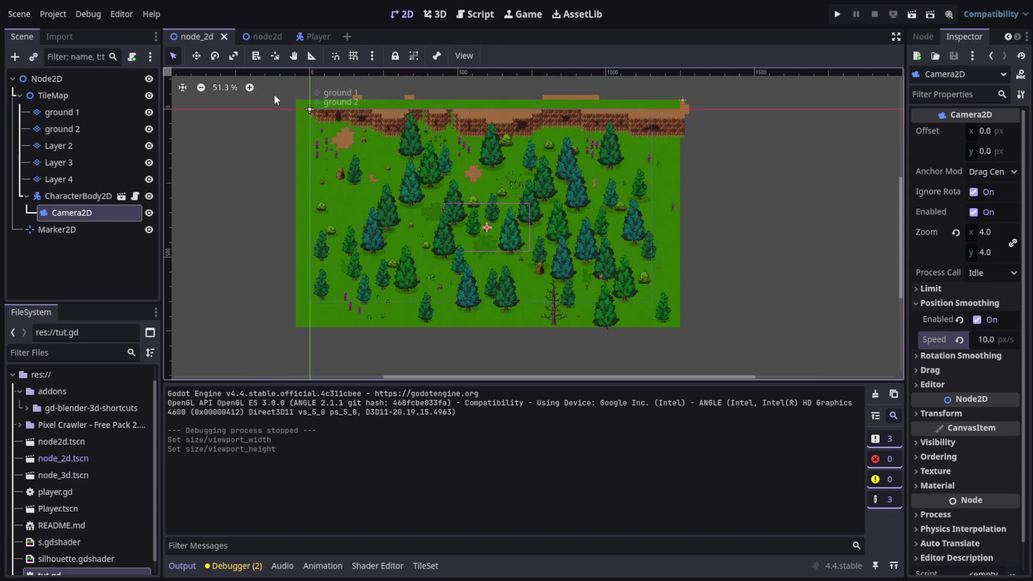
scroll(301, 110, up, 4)
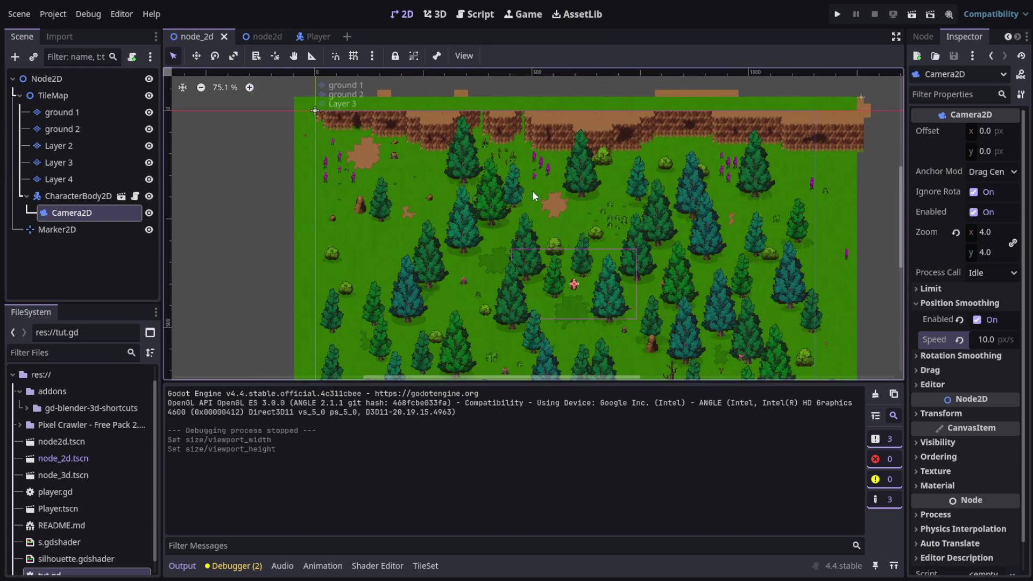
click(918, 302)
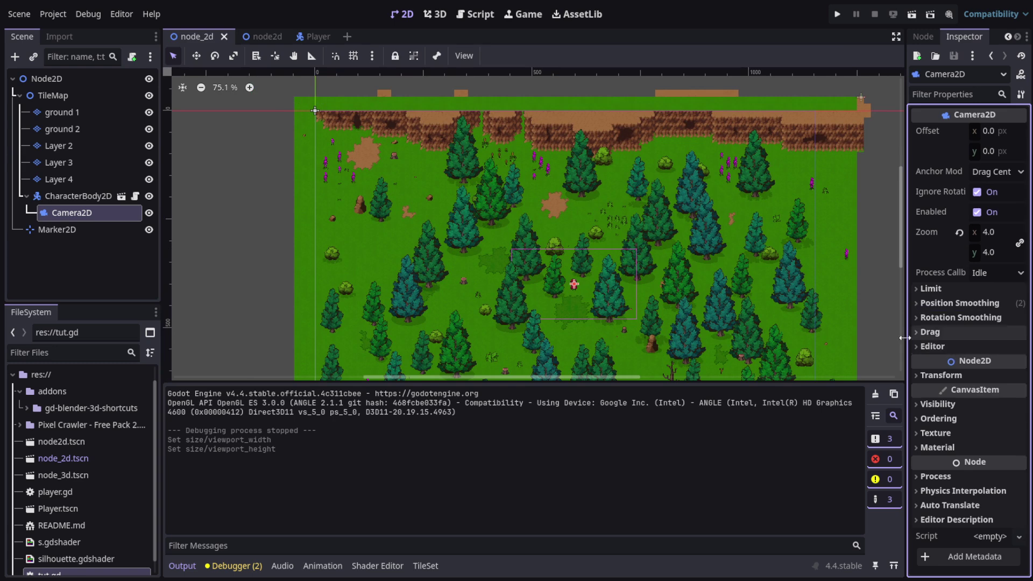
click(925, 289)
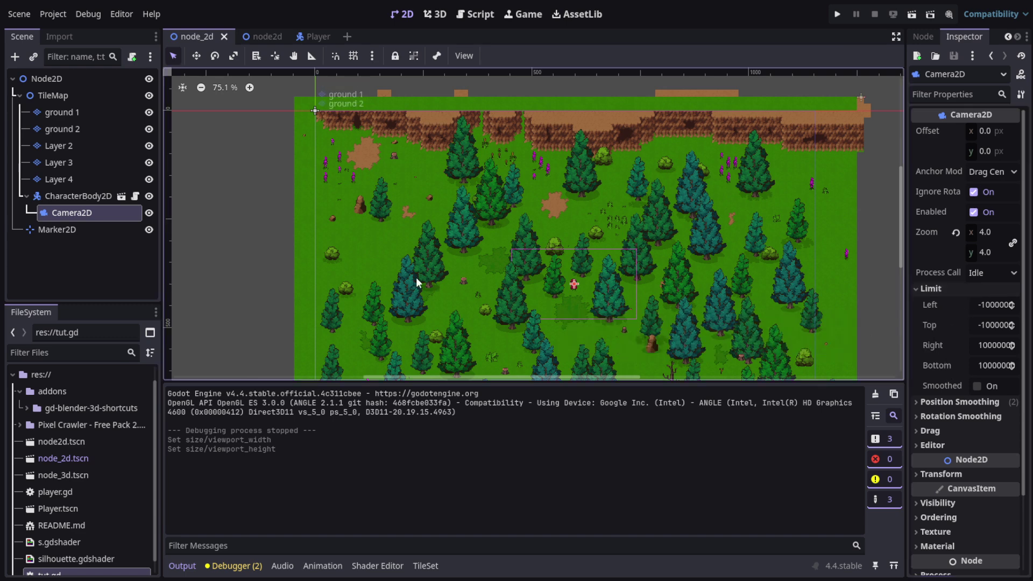
Drag the Marker2D onto the map's right edge in the 2D viewport.
click(63, 227)
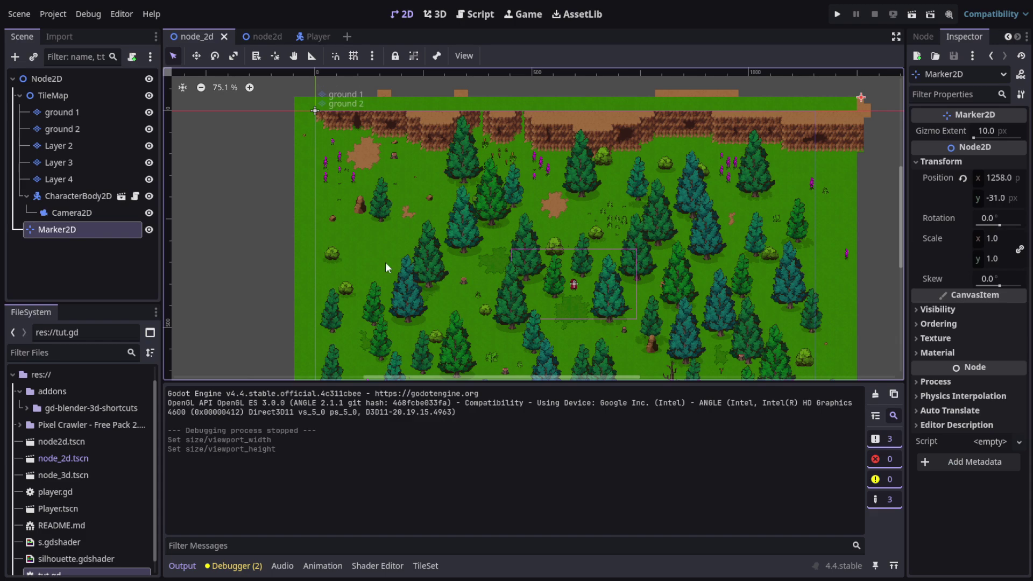
scroll(385, 262, down, 3)
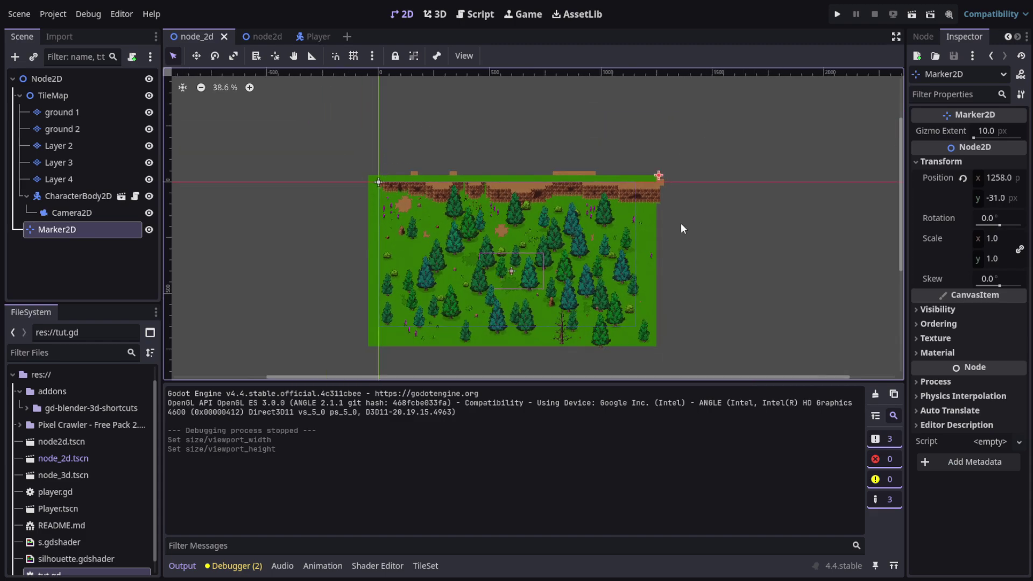
scroll(663, 174, up, 10)
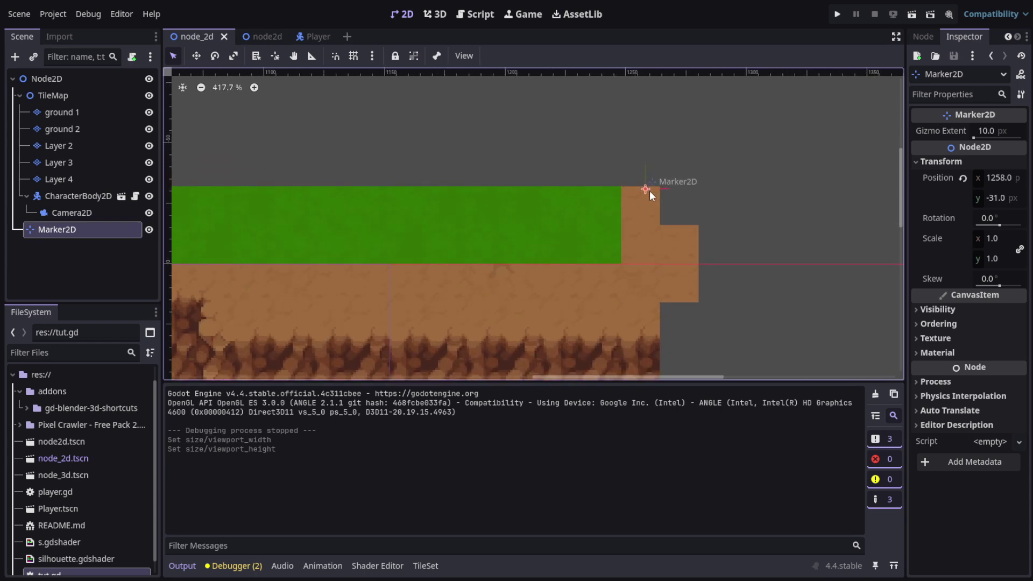
scroll(650, 191, down, 6)
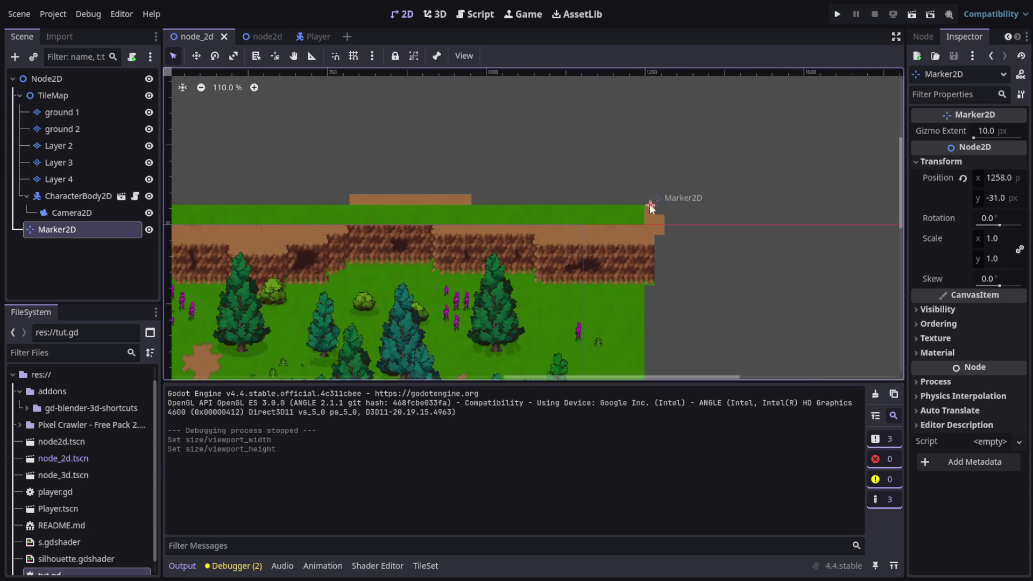
scroll(651, 205, up, 2)
drag(649, 205, 639, 339)
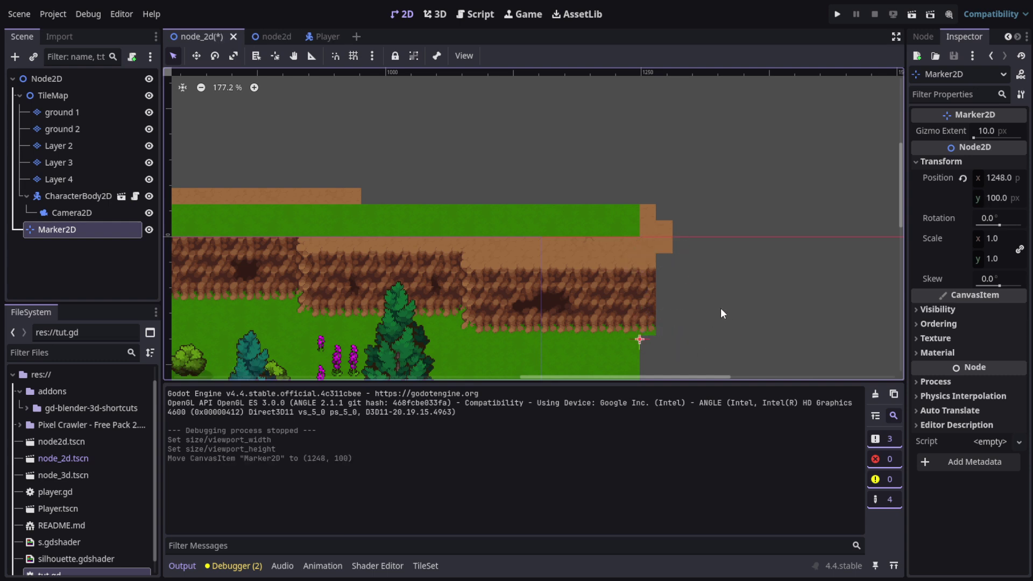
Confirm the marker's Position x reads 1248, then reselect the Camera2D.
scroll(710, 297, up, 3)
scroll(652, 333, up, 2)
scroll(651, 322, up, 4)
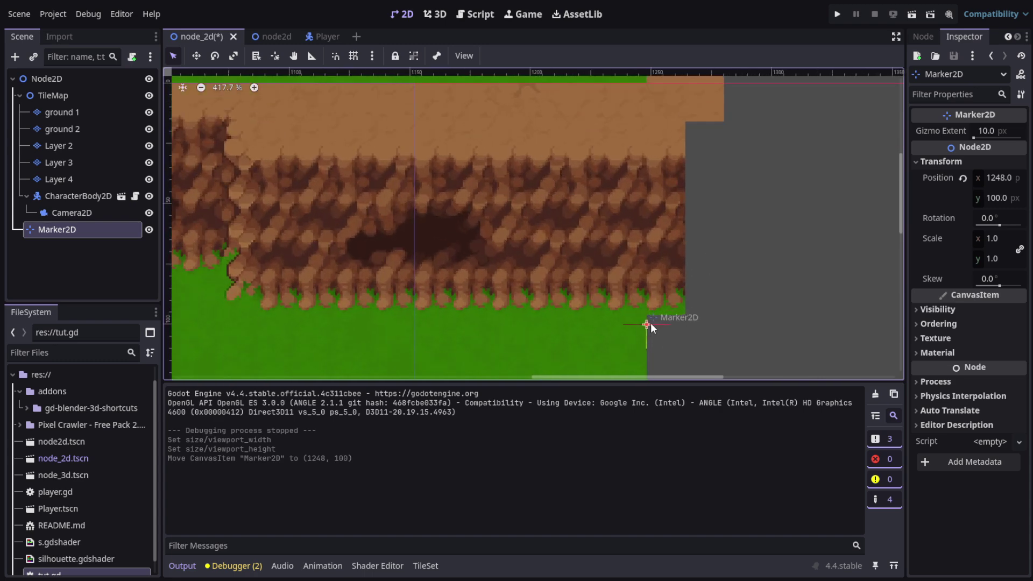
scroll(649, 312, up, 4)
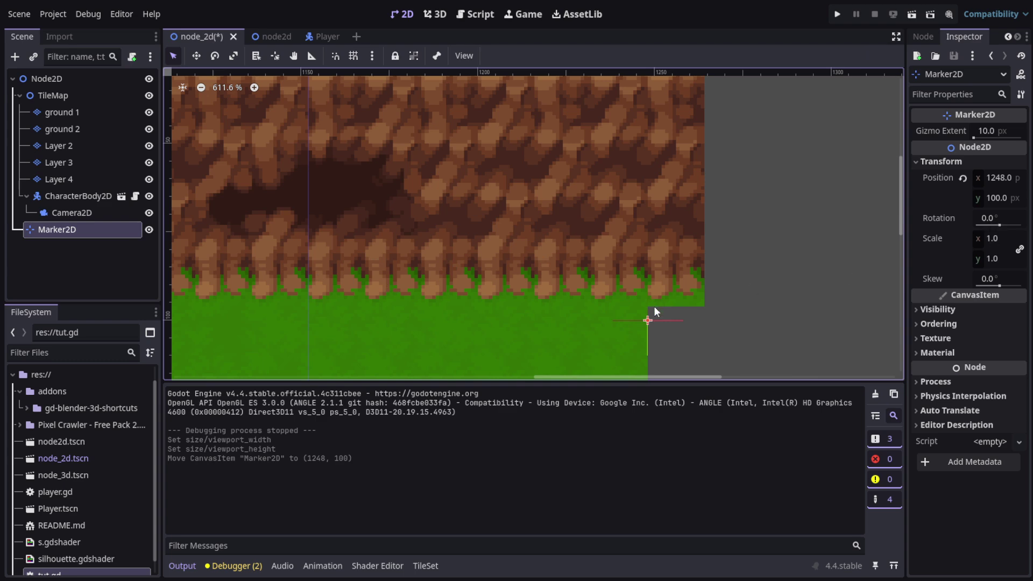
click(993, 182)
key(ctrl+c)
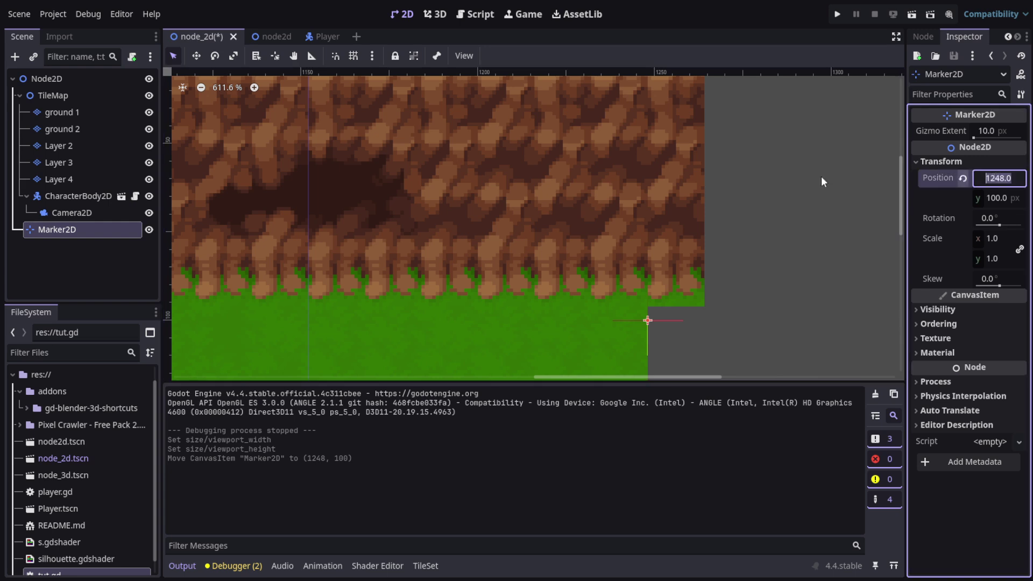
click(89, 213)
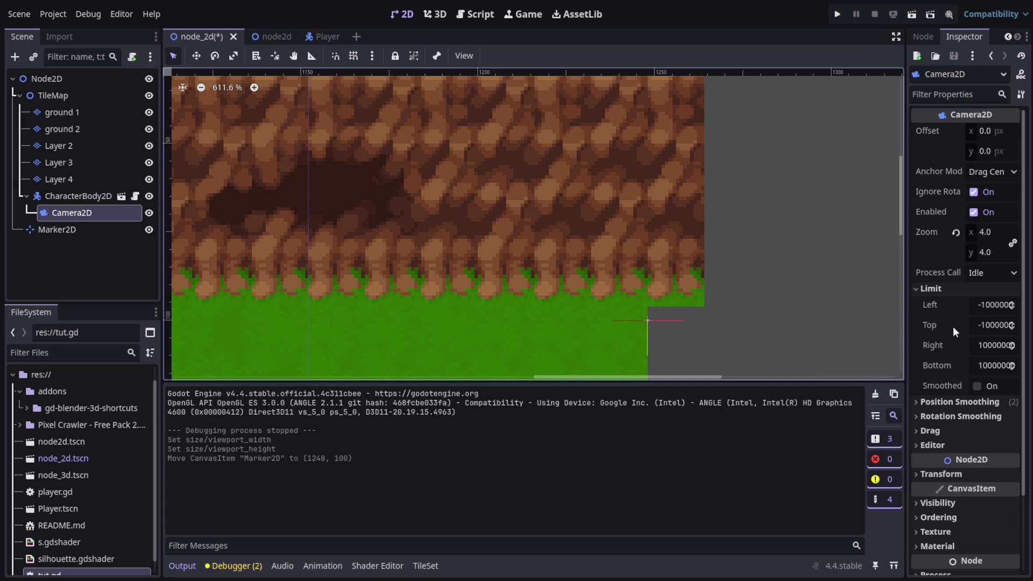
Paste 1248 into the Camera2D's Limit > Right field and confirm.
click(982, 343)
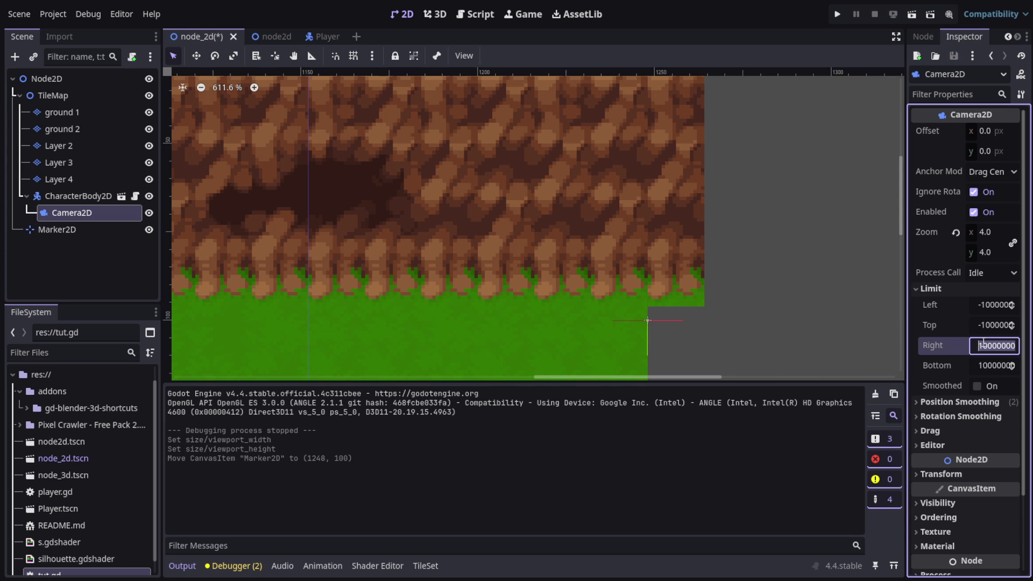
key(ctrl+v)
key(Return)
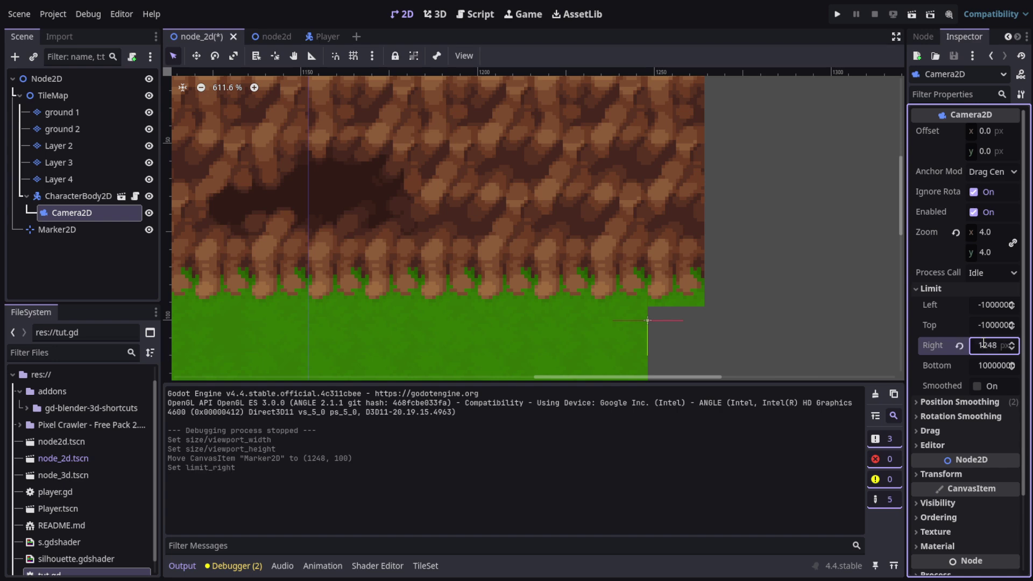
scroll(669, 302, down, 6)
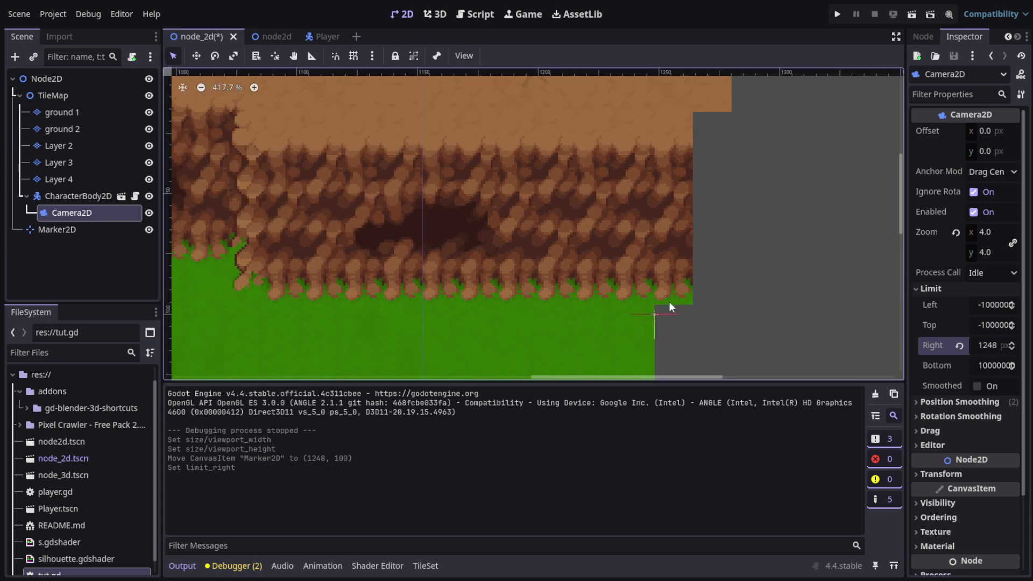
scroll(669, 304, down, 6)
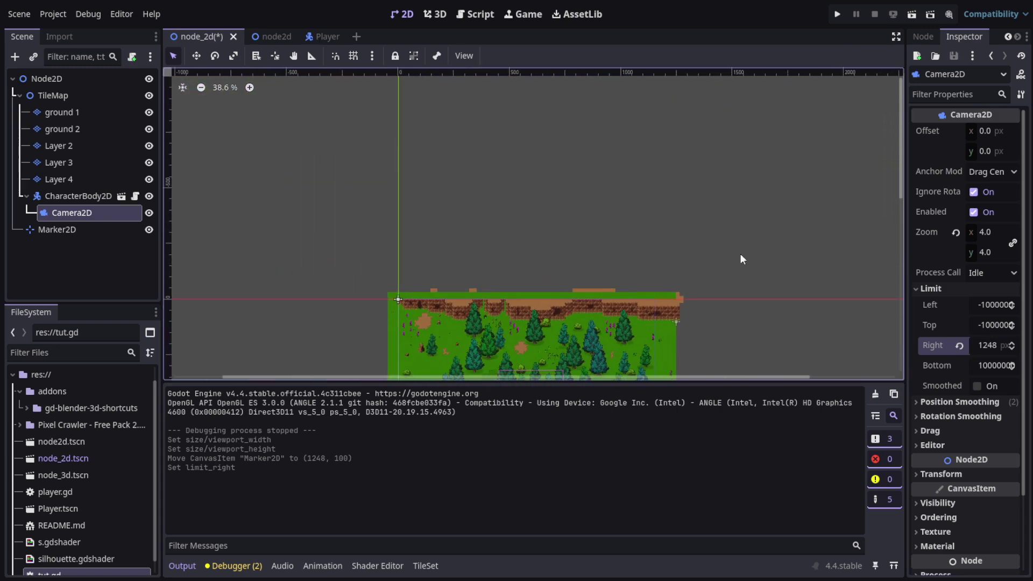
Zoom into the viewport and drag the Marker2D up to the map's top edge.
drag(901, 141, 847, 237)
scroll(679, 176, up, 2)
scroll(679, 176, up, 4)
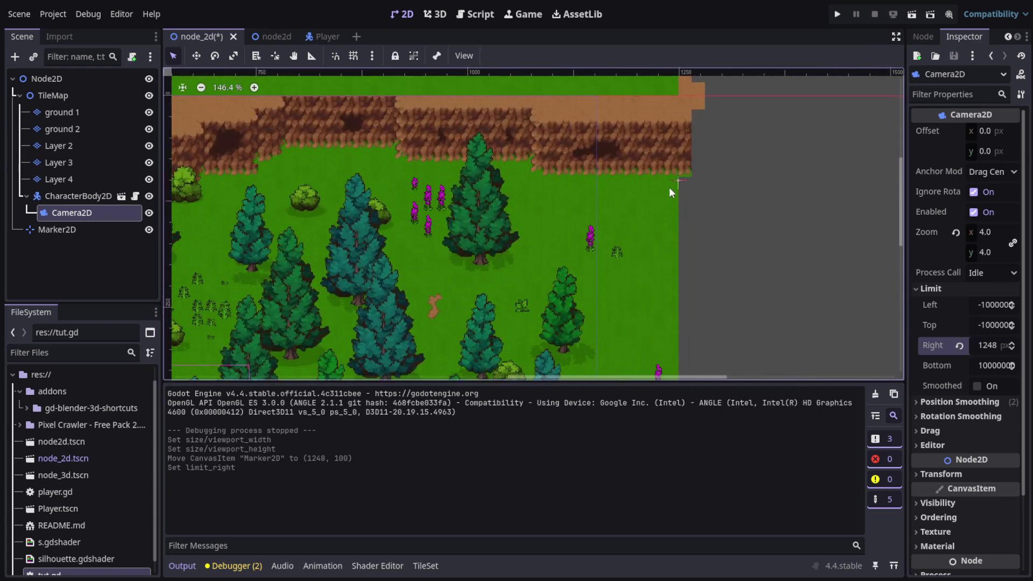
scroll(672, 182, up, 2)
scroll(673, 182, down, 8)
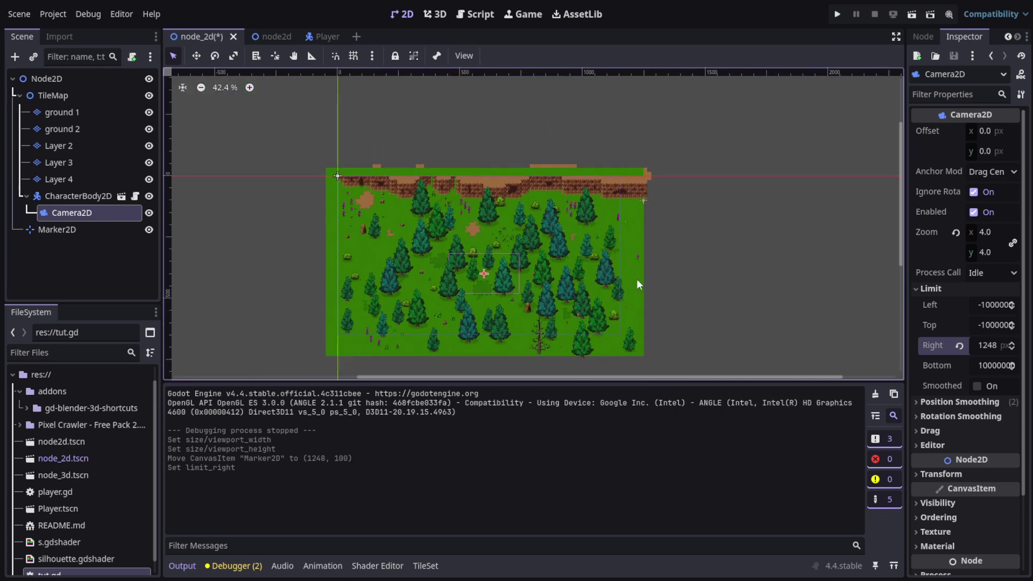
scroll(533, 276, up, 3)
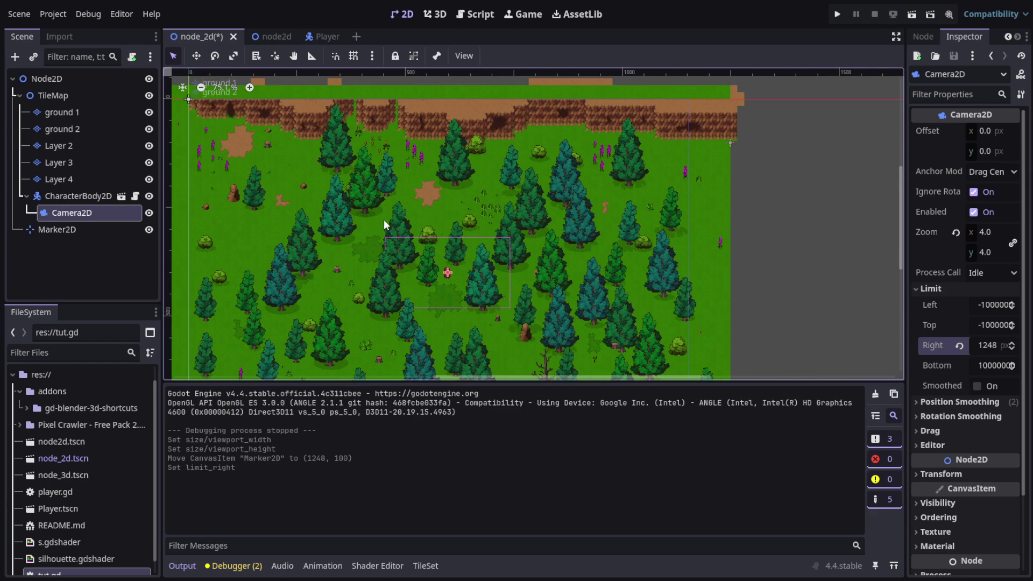
scroll(420, 220, down, 2)
scroll(651, 159, up, 4)
mouse_move(651, 163)
mouse_down()
mouse_move(377, 178)
mouse_move(609, 218)
mouse_move(654, 185)
mouse_move(650, 101)
mouse_up()
Fine-tune the Marker2D onto the top-right corner at position (1248, 0).
scroll(634, 104, up, 4)
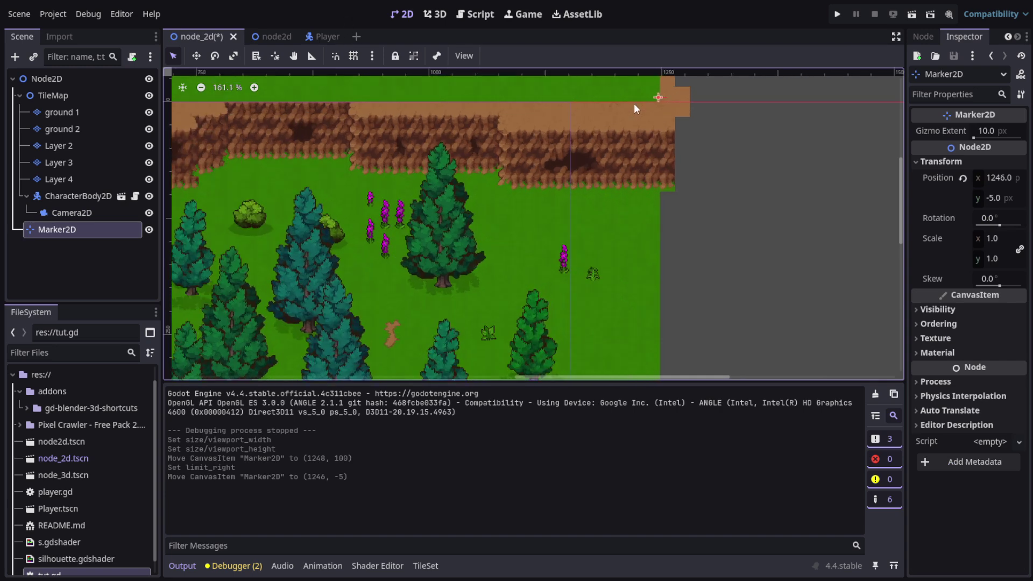
scroll(659, 98, up, 4)
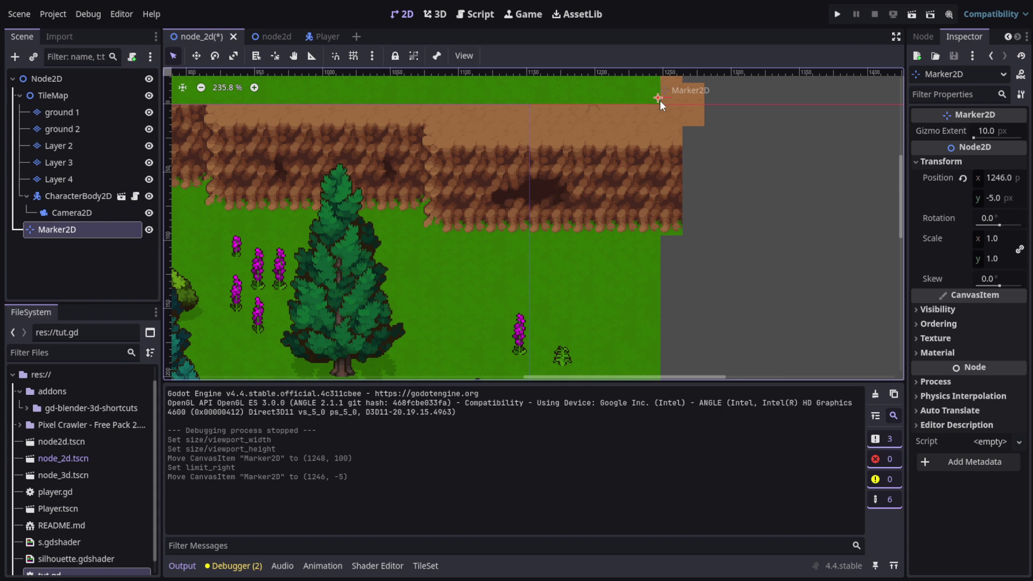
scroll(658, 99, up, 5)
drag(659, 93, 663, 107)
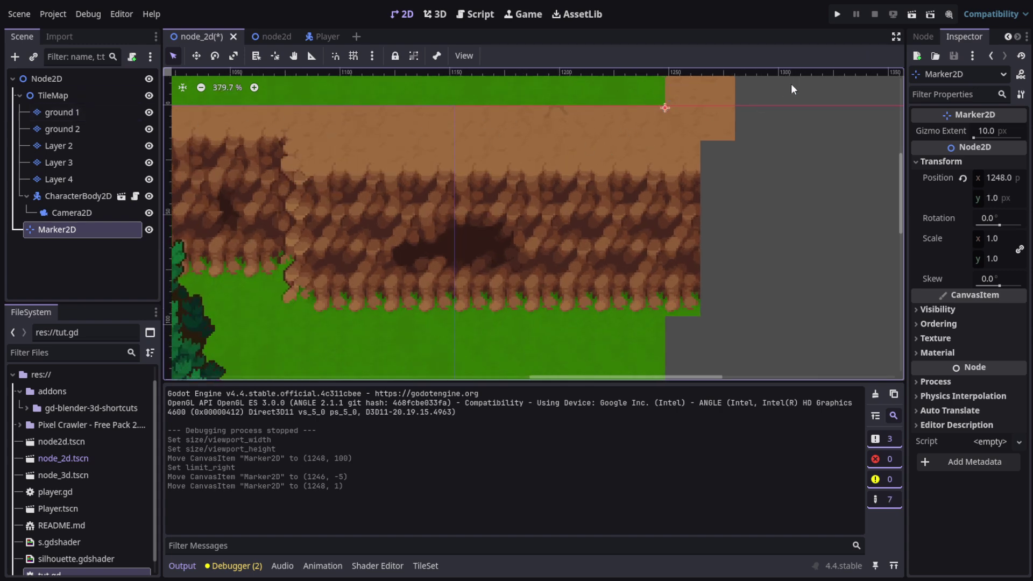
scroll(658, 112, up, 4)
drag(658, 117, 657, 111)
scroll(577, 154, down, 19)
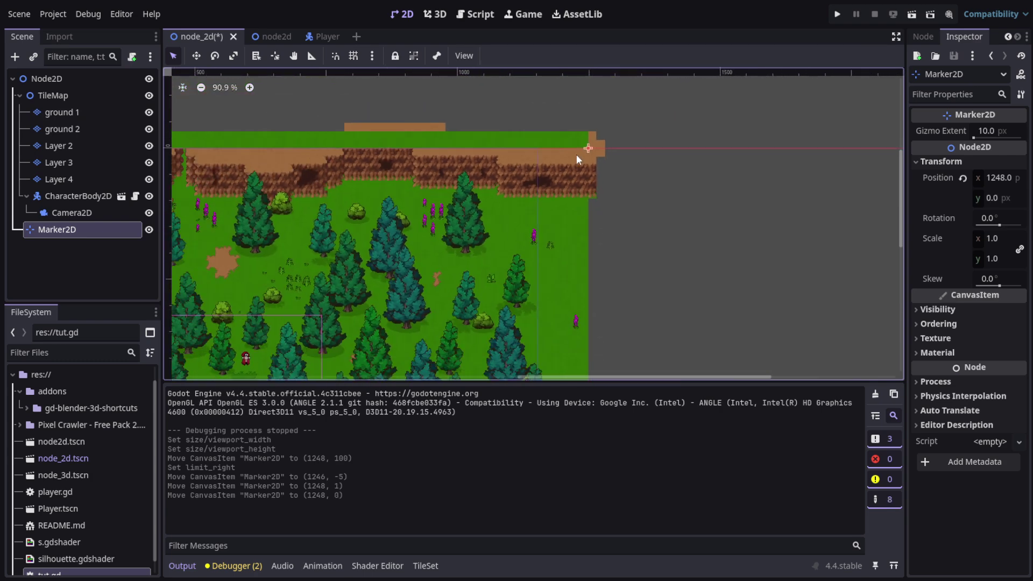
scroll(576, 154, down, 4)
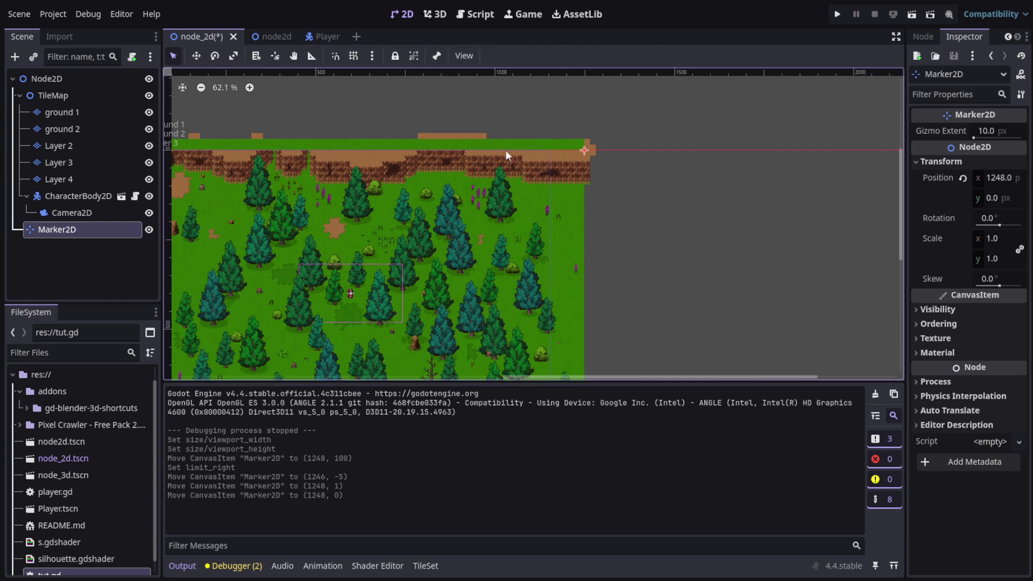
scroll(595, 144, up, 10)
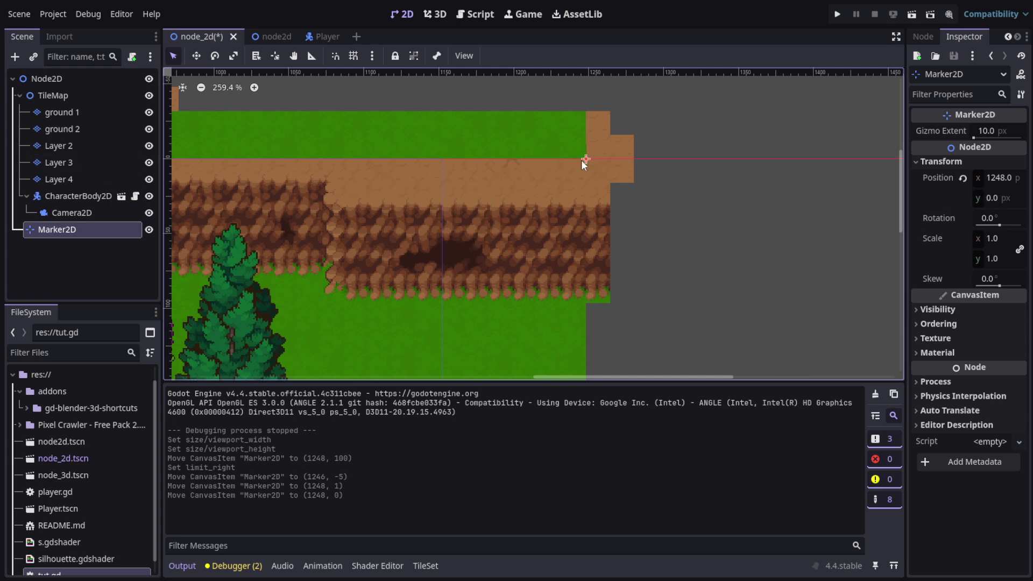
Read the marker's y of 0 and set the Camera2D's Top limit to 0.
click(1003, 198)
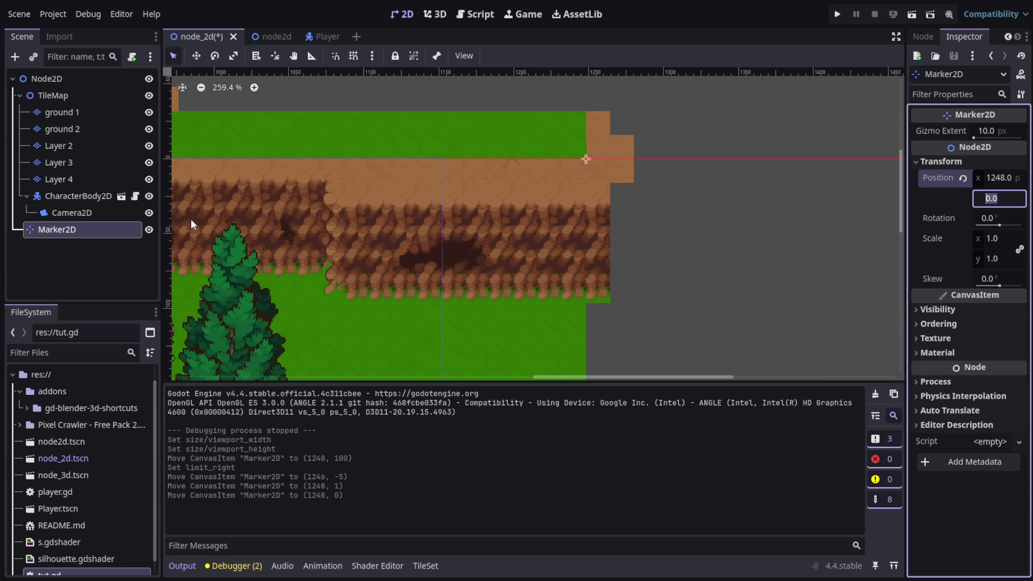
click(99, 213)
click(989, 326)
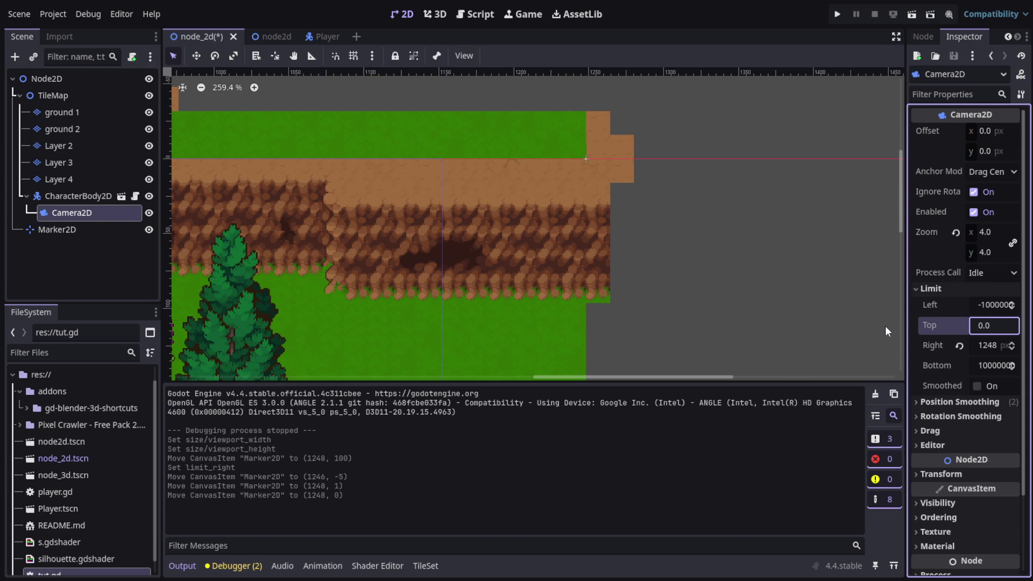
text(0.0)
key(Return)
scroll(684, 294, down, 8)
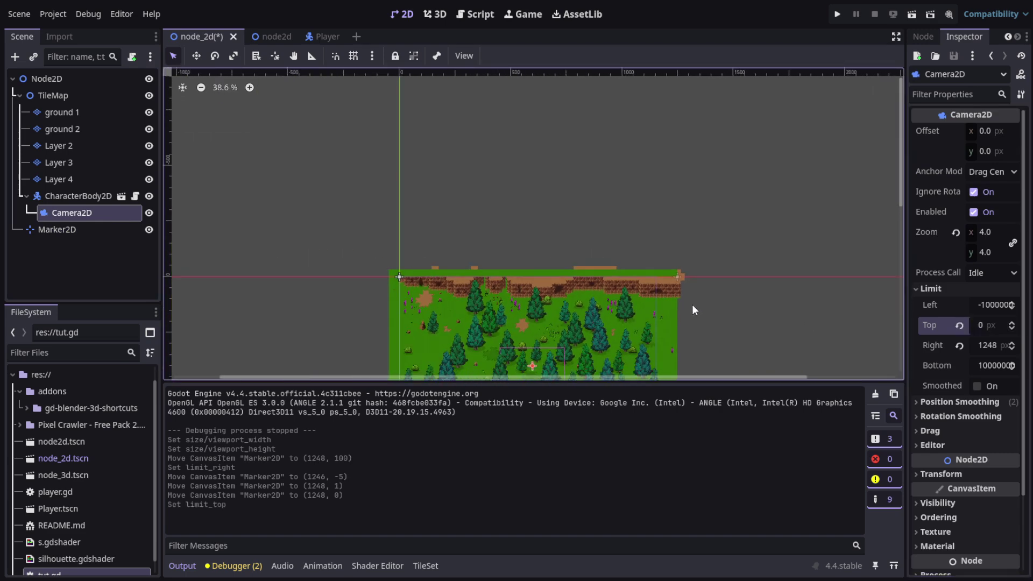
scroll(851, 285, up, 2)
click(771, 287)
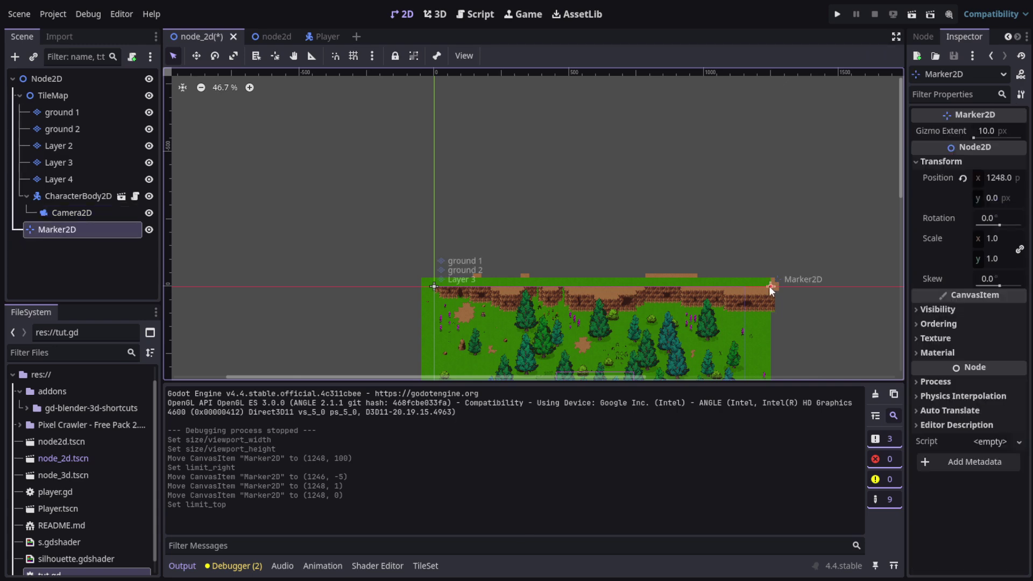
Drag the Marker2D to the tilemap's left edge, where Position x reads -48.
drag(762, 287, 421, 287)
scroll(421, 285, up, 9)
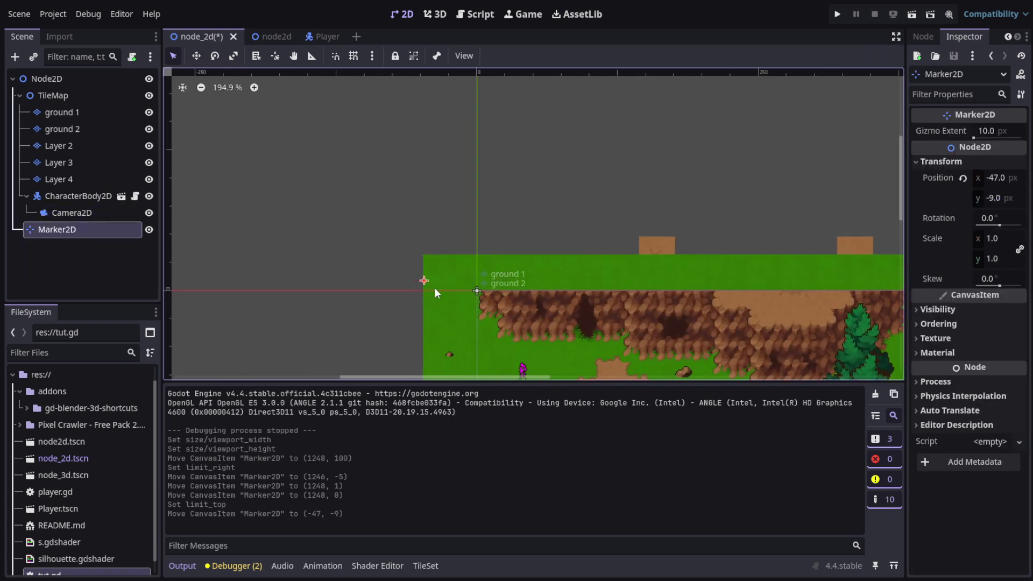
scroll(429, 281, up, 2)
drag(428, 281, 427, 300)
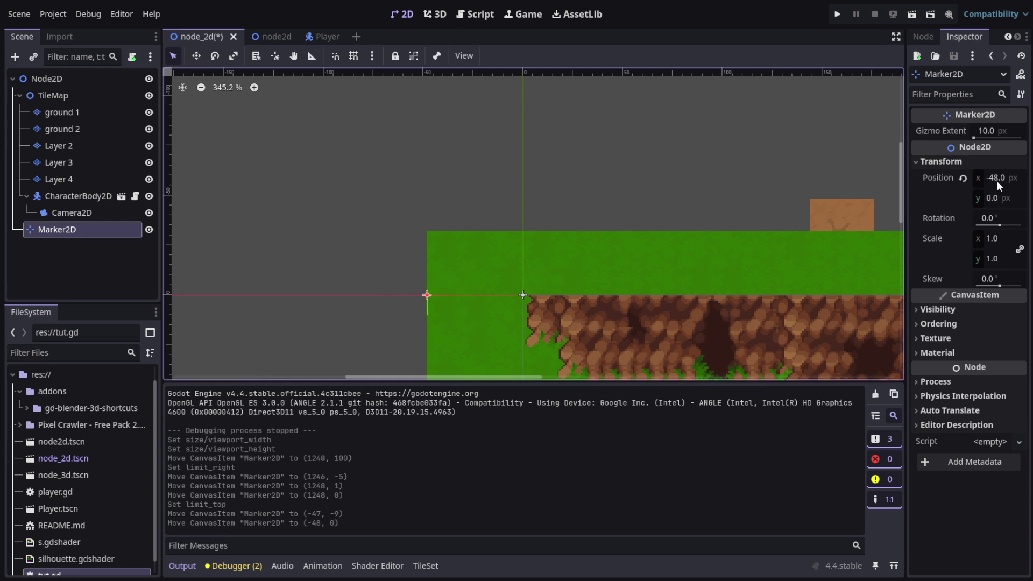
click(997, 178)
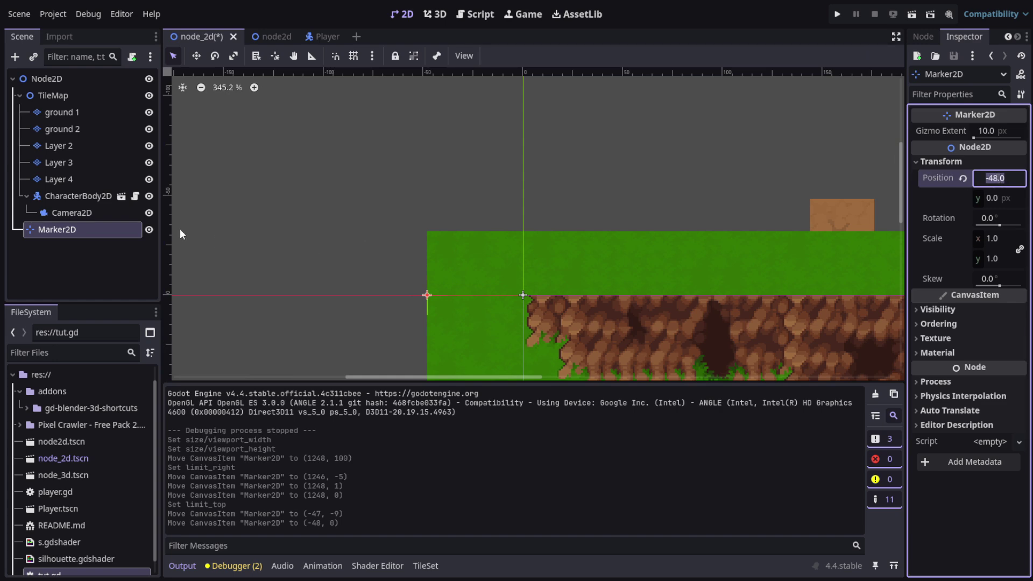
Set the Camera2D's Left limit to -48 px.
click(101, 212)
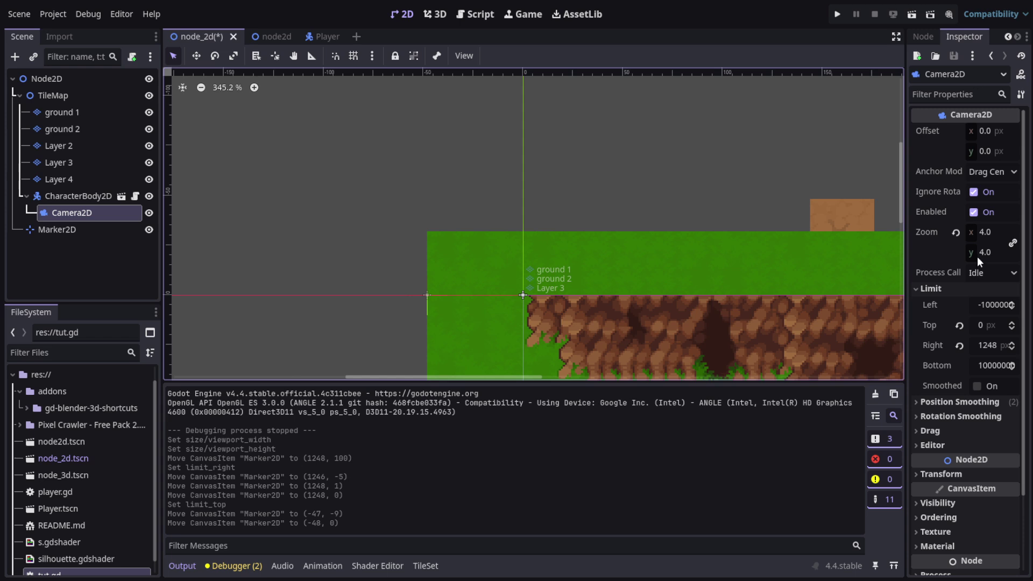
click(989, 307)
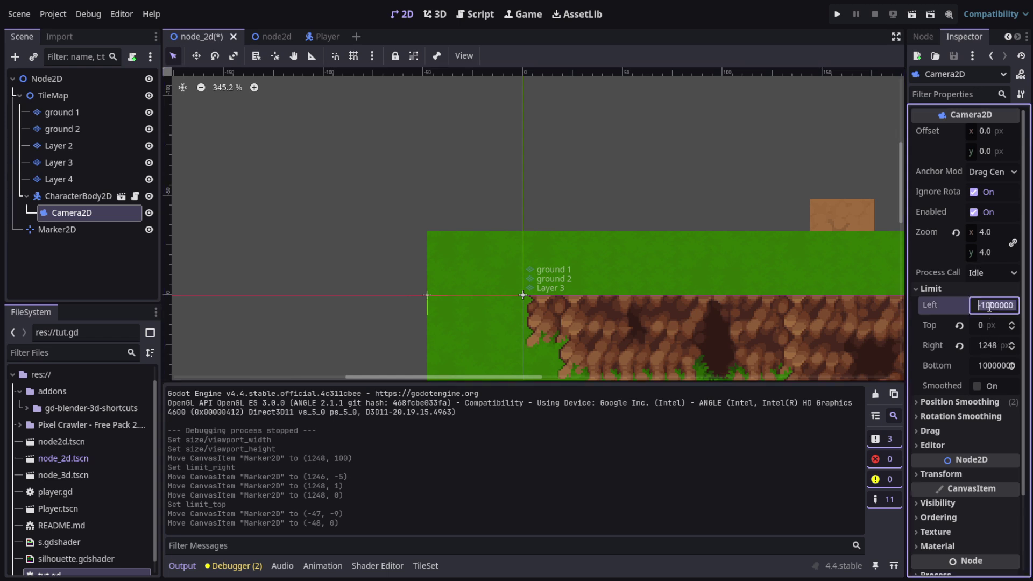
key(Return)
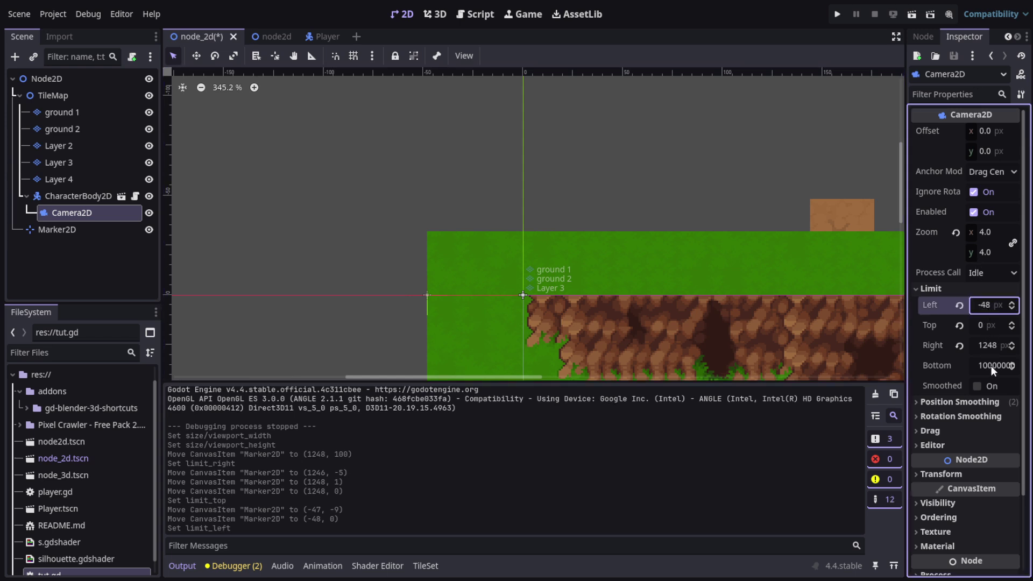
scroll(991, 365, down, 3)
scroll(479, 213, down, 2)
scroll(479, 214, down, 11)
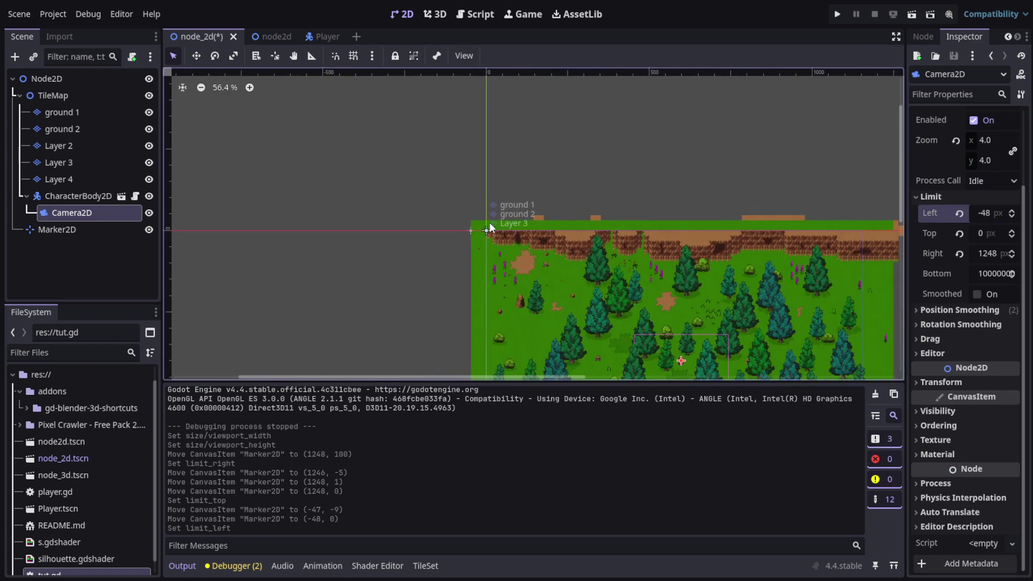
scroll(487, 258, up, 5)
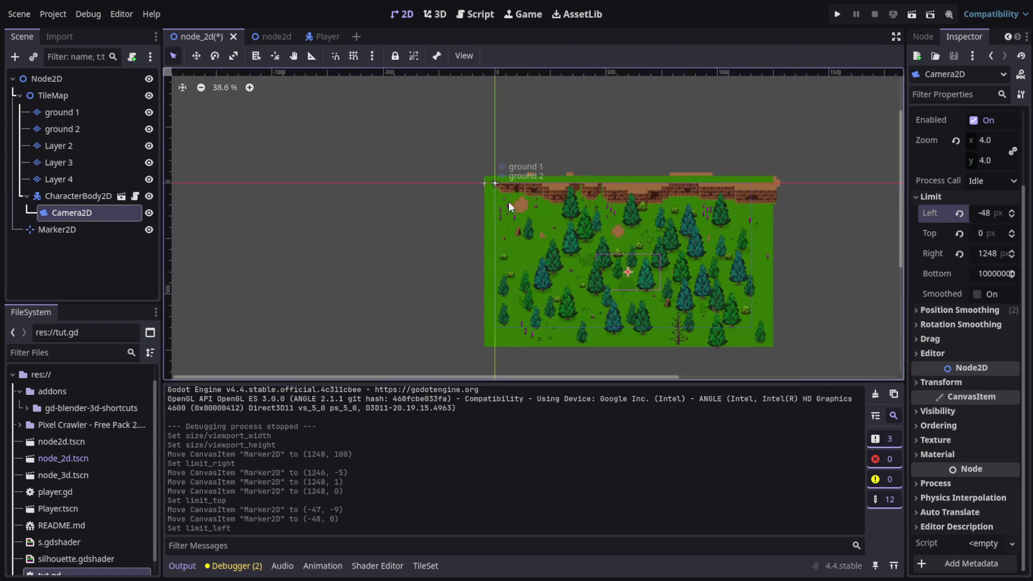
Move the Marker2D to the map's bottom-left corner, reading its Position y of 736.
drag(484, 183, 484, 347)
scroll(484, 347, up, 8)
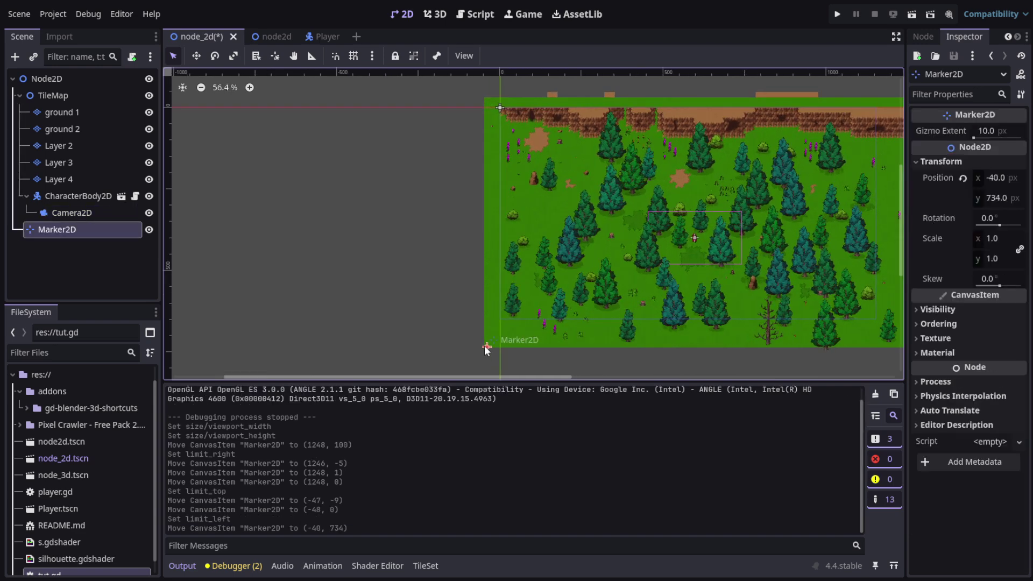
scroll(484, 347, up, 5)
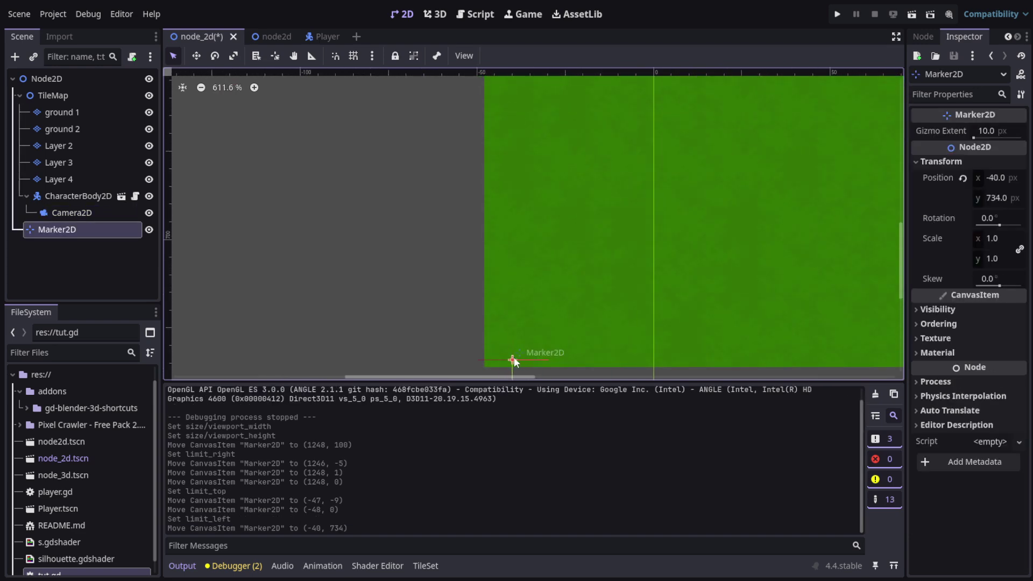
drag(484, 366, 485, 366)
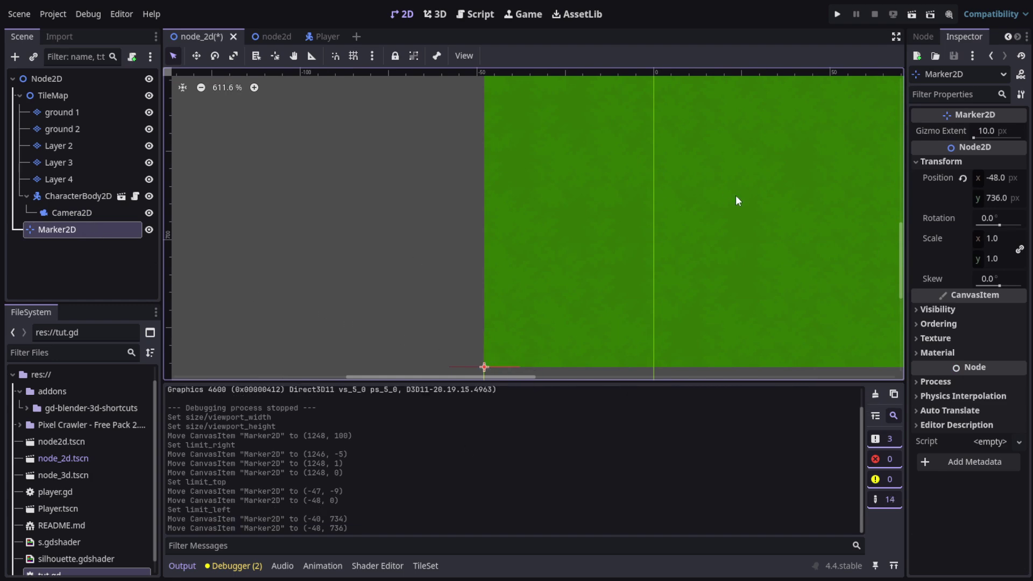
click(1001, 198)
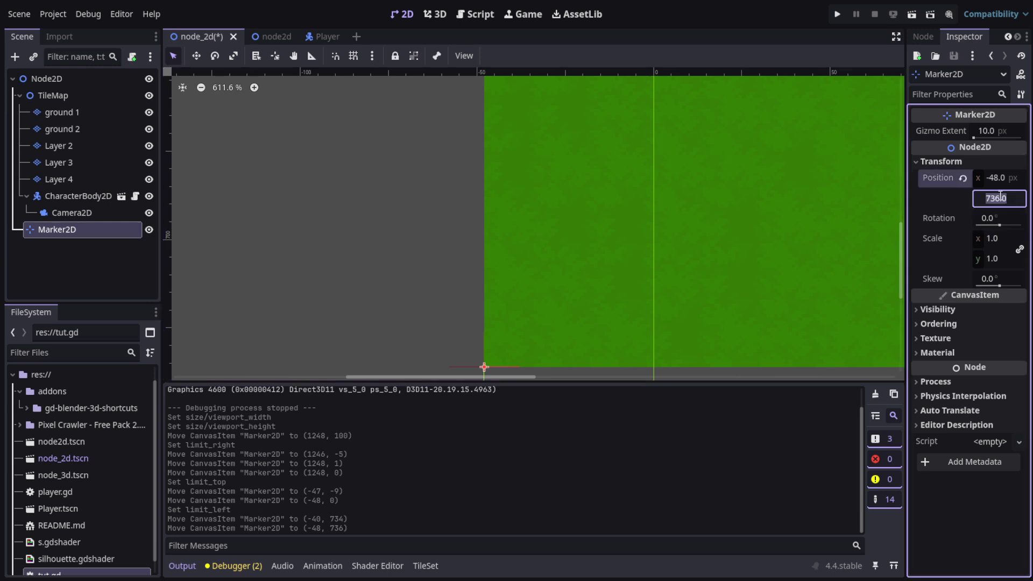
Set the Camera2D bottom limit to 736 px and turn on limit smoothing.
click(99, 213)
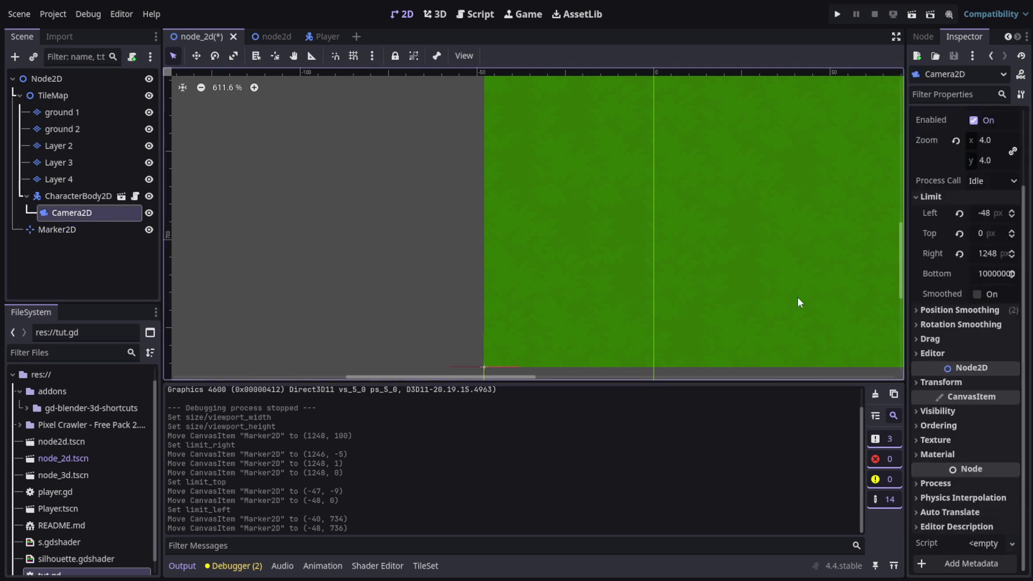
click(986, 275)
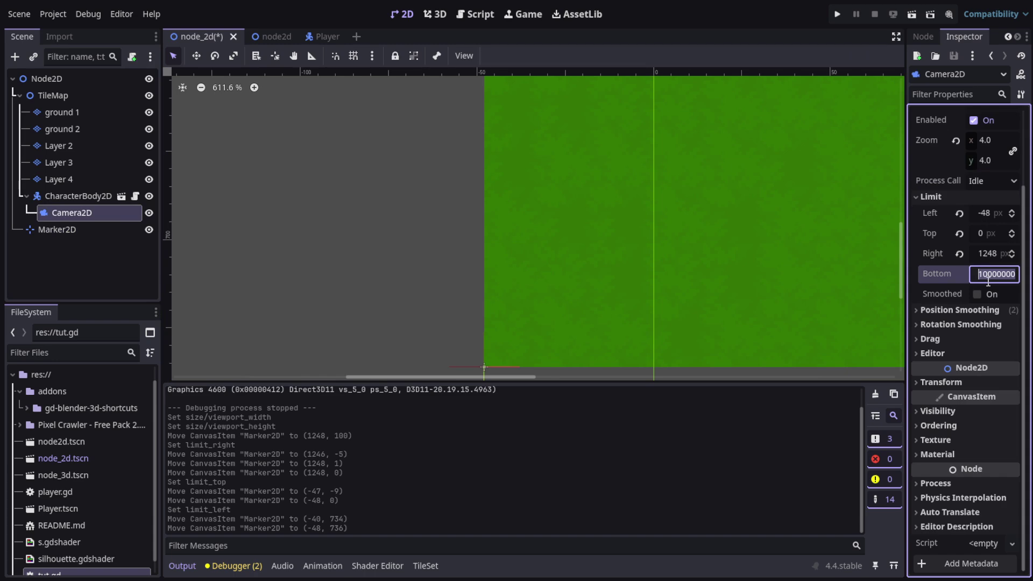
key(Return)
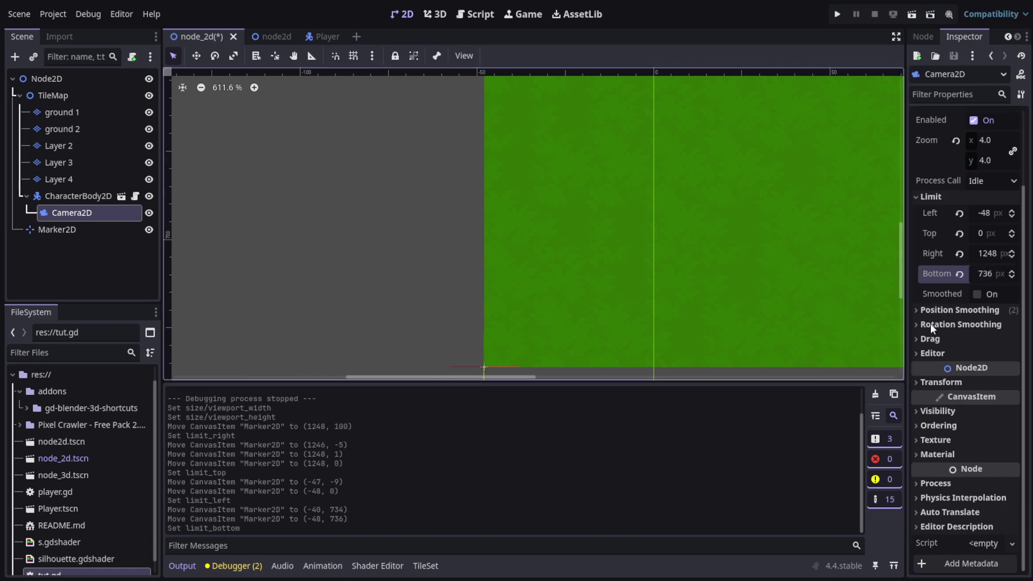
click(977, 295)
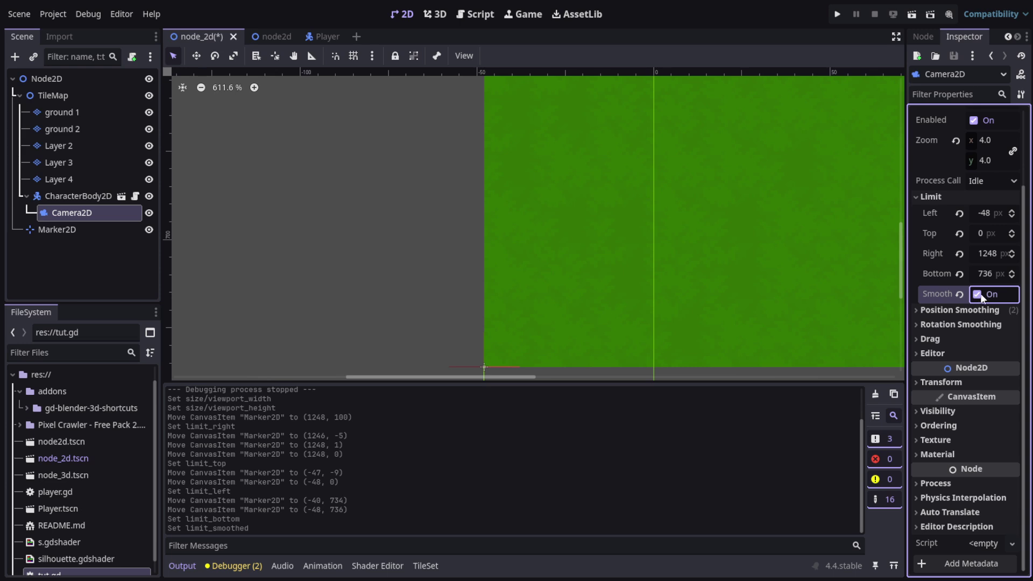
Turn limit smoothing off, run the scene, and walk the player down and left.
click(977, 294)
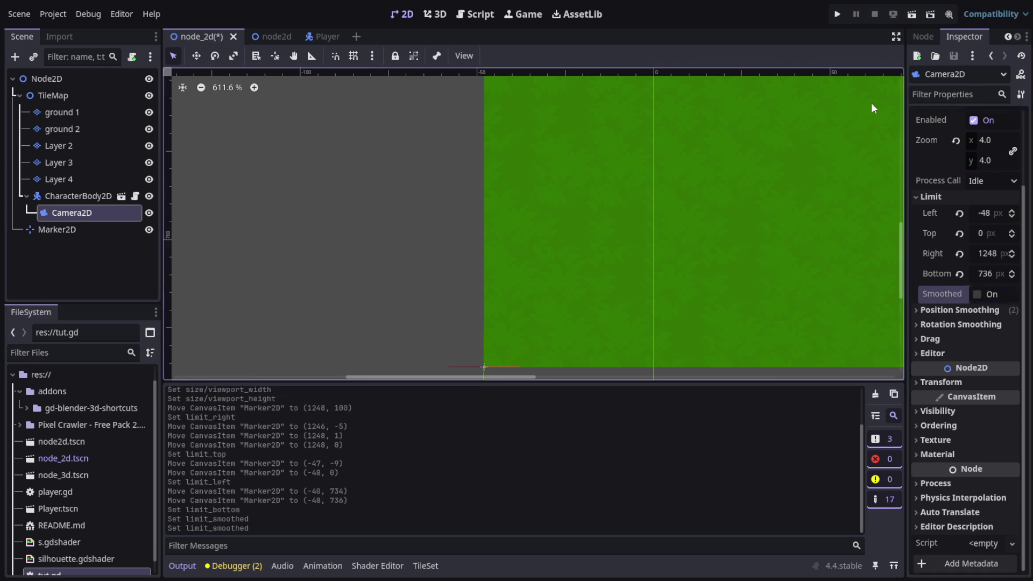
click(915, 16)
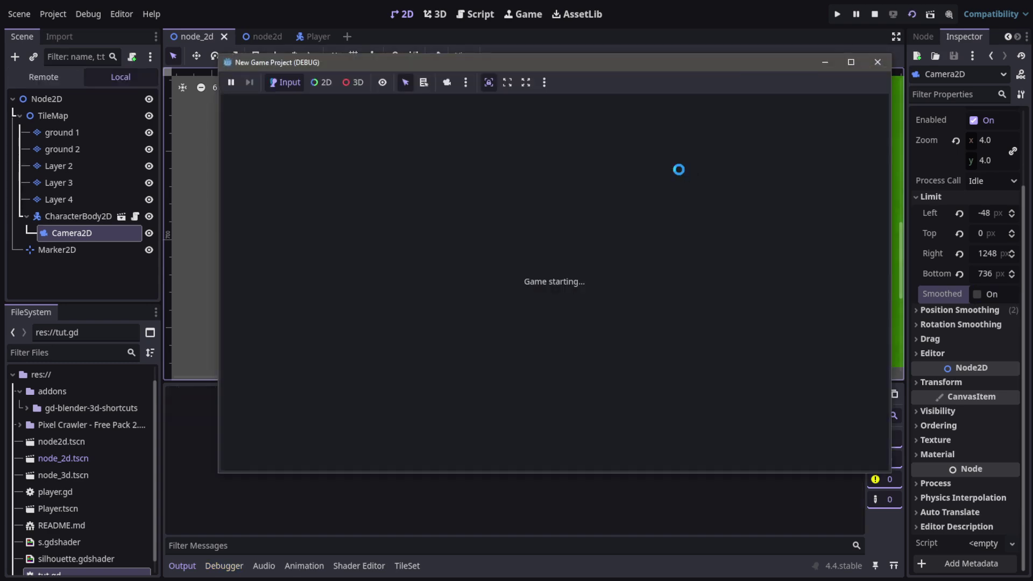
key(Down)
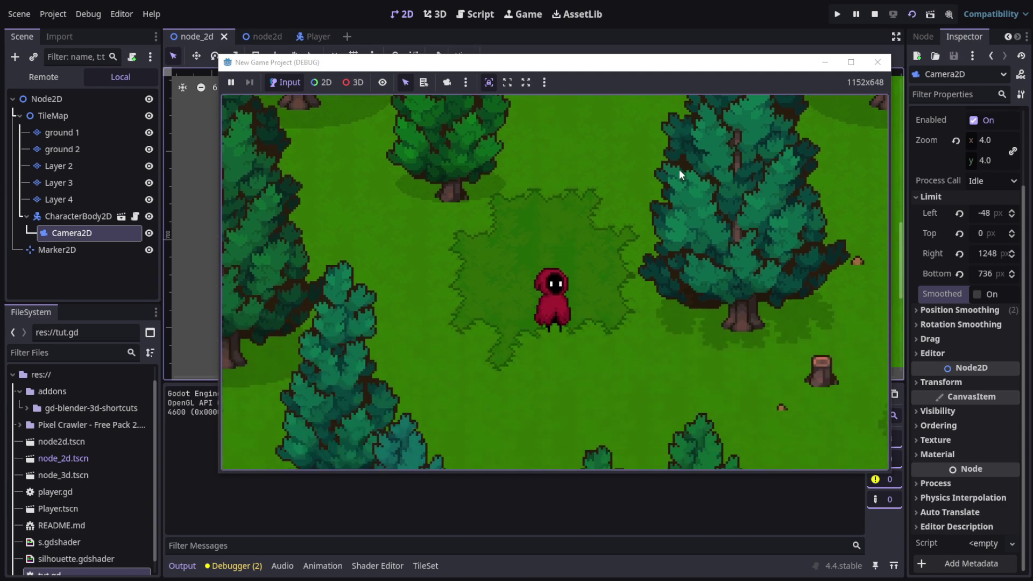
key(Down)
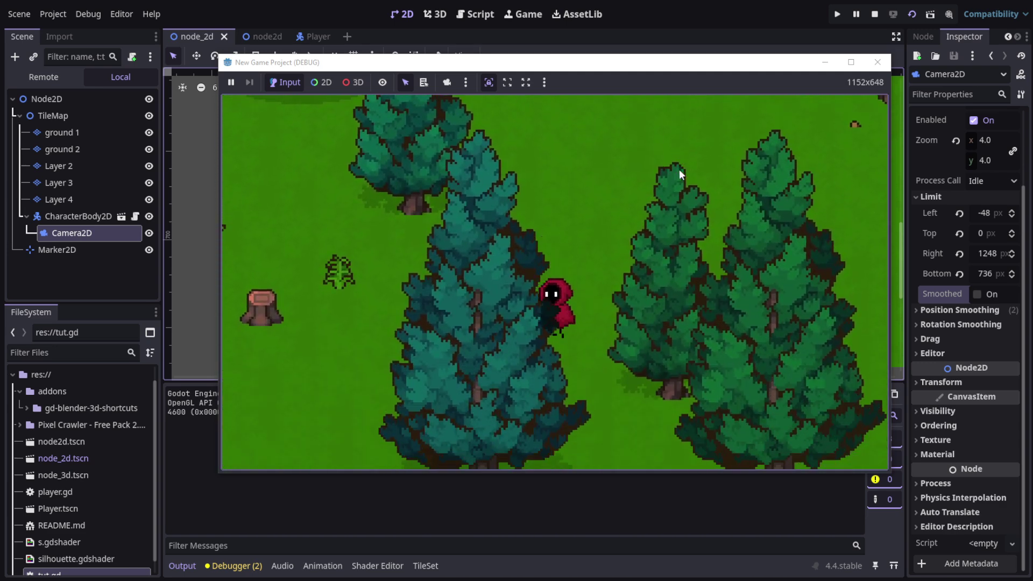
key(Left)
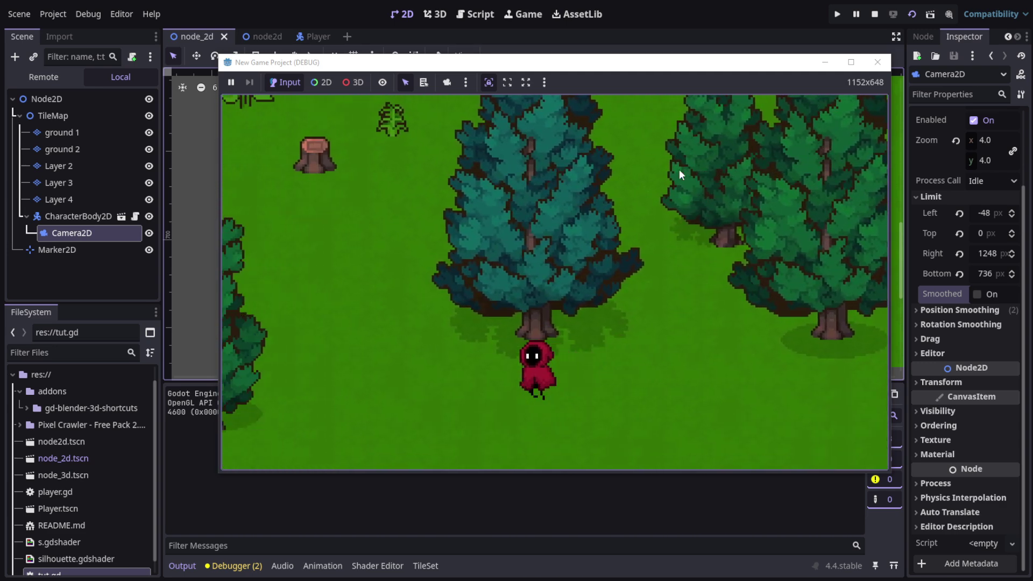
key(Left)
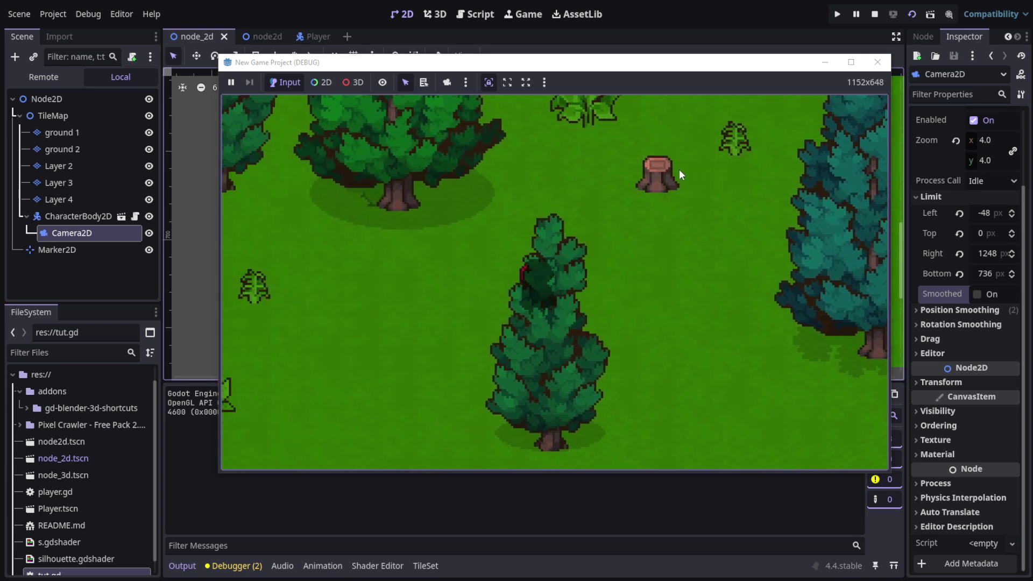
key(Left)
key(Down)
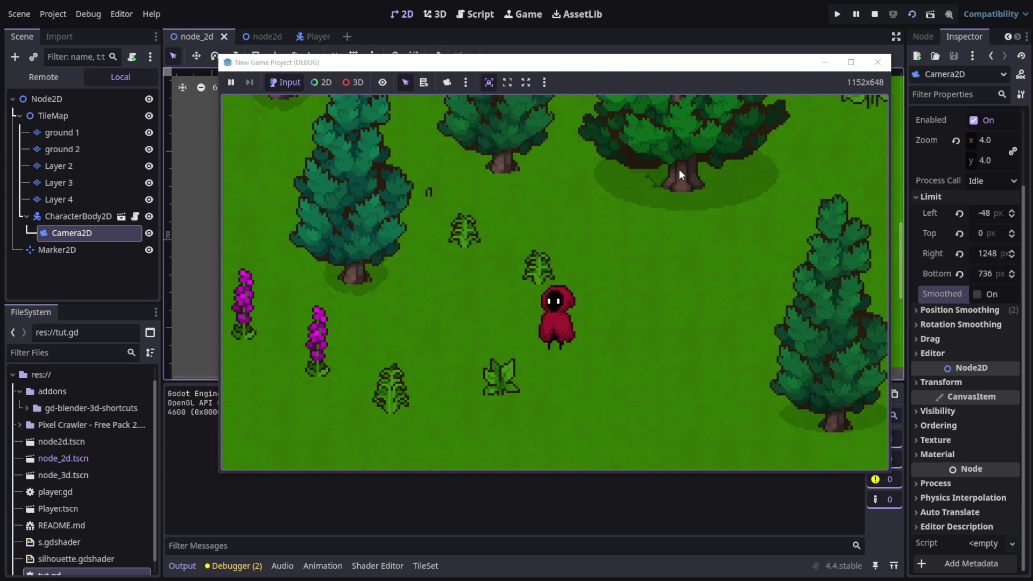
Walk the player against the left camera limit, then upward, and close the game.
key(Left)
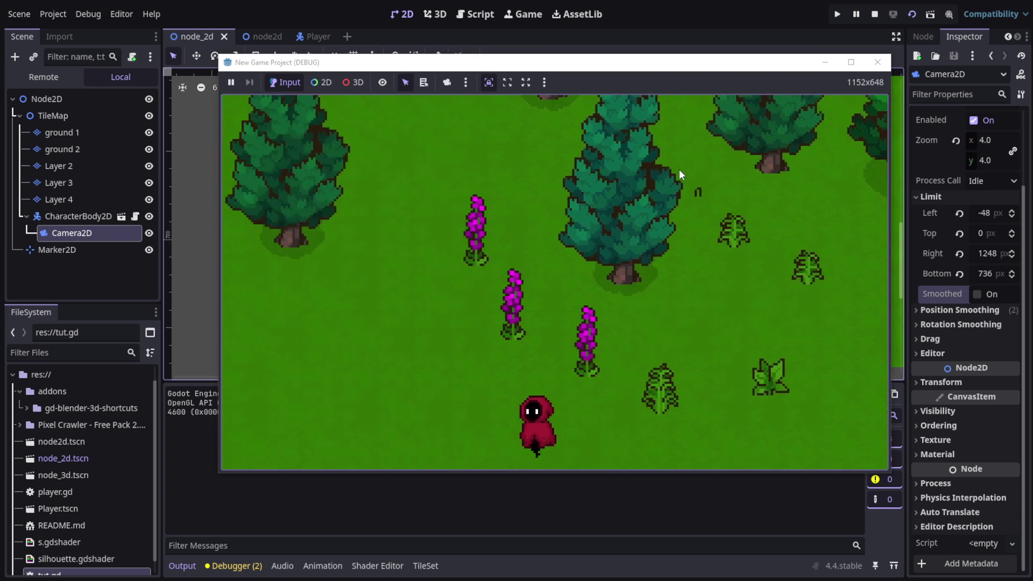
key(Left)
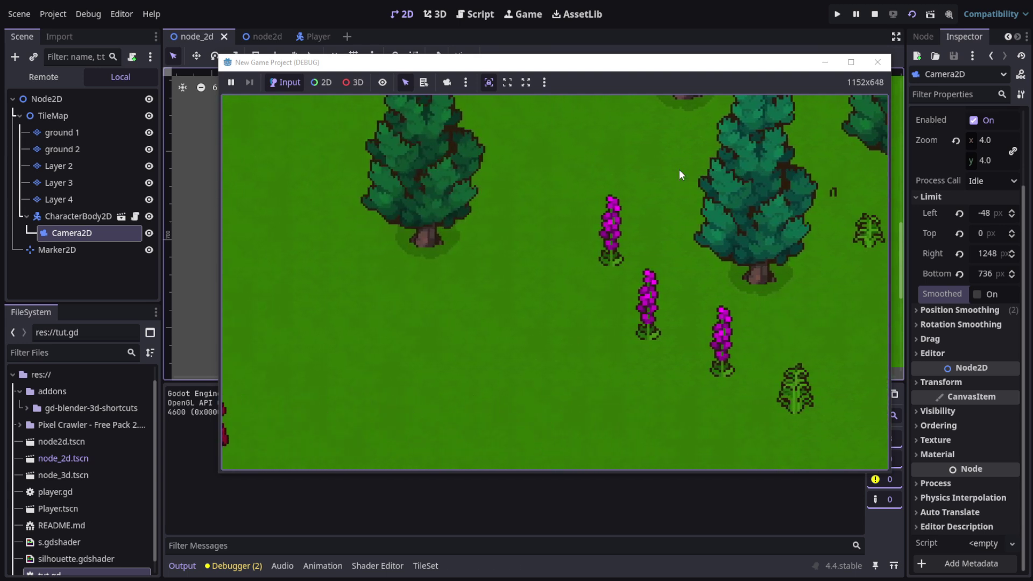
key(Right)
key(Left)
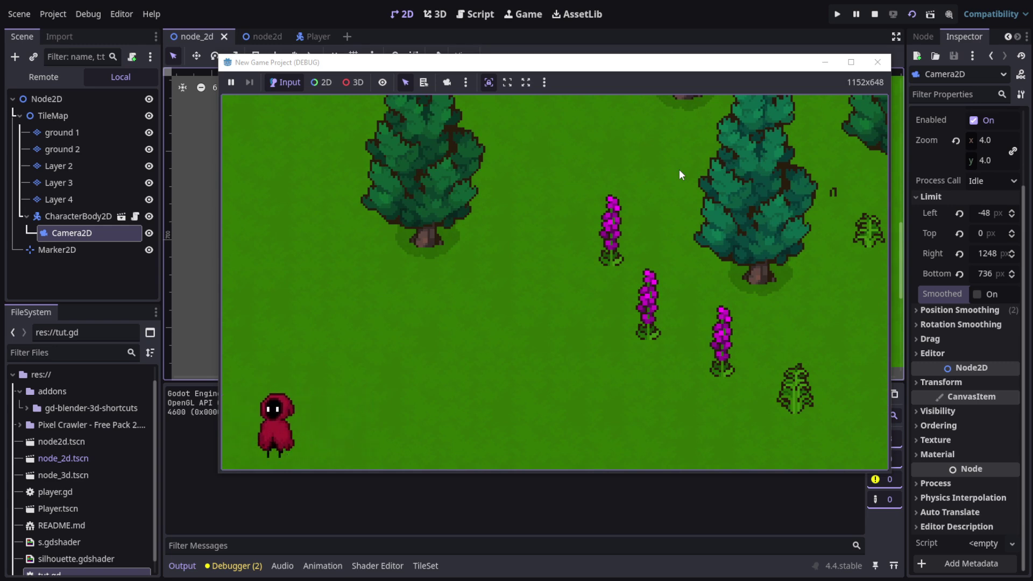
key(Right)
key(Up)
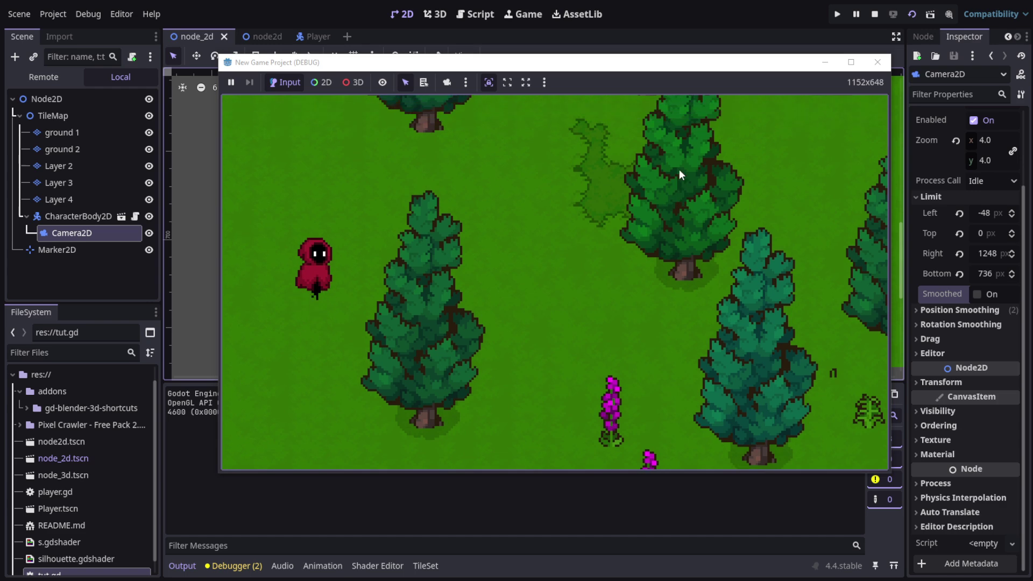
key(Up)
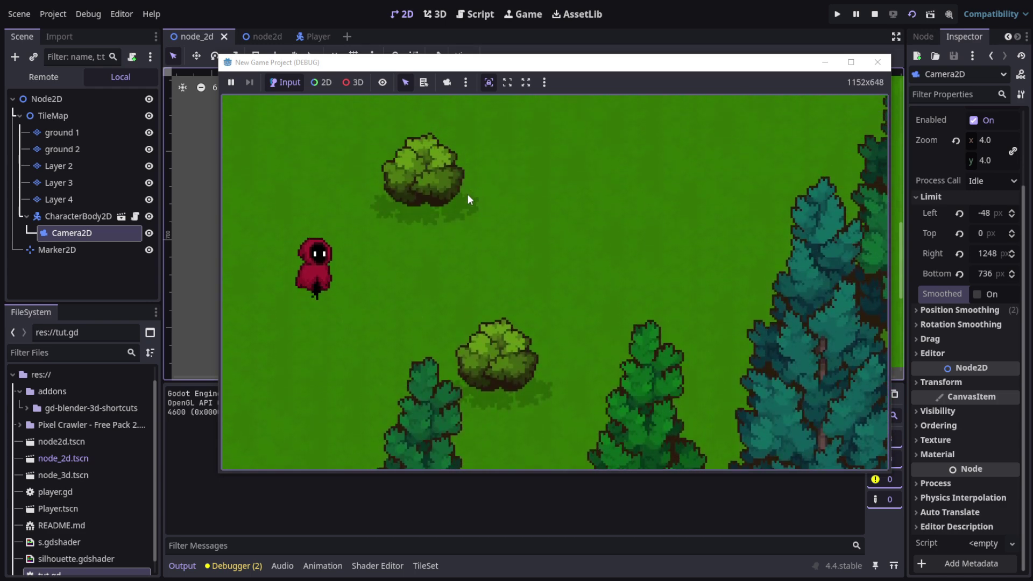
key(Up)
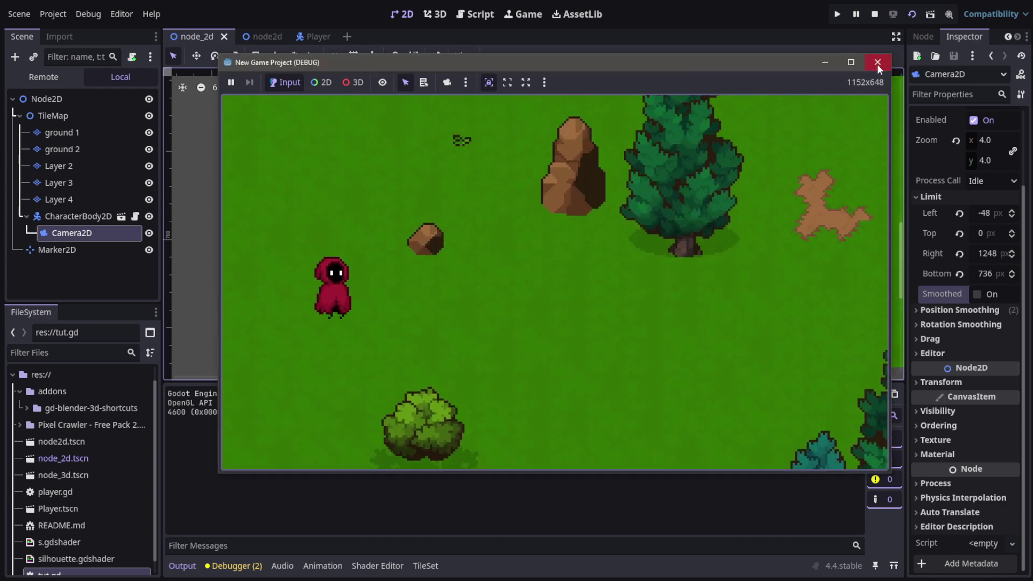
click(877, 62)
Set the Camera2D zoom x to 3, then save and run the scene.
scroll(708, 229, down, 5)
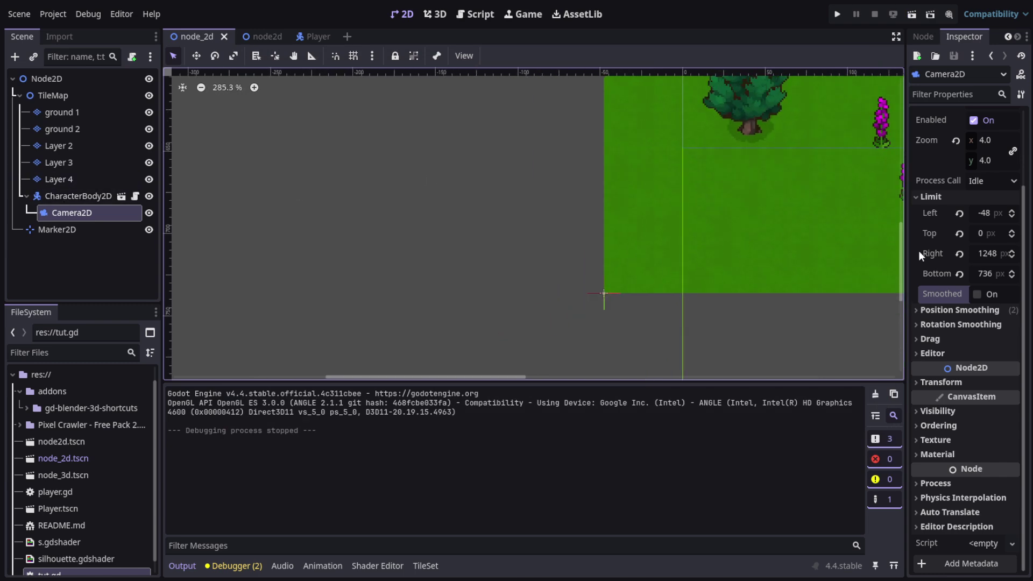
click(986, 146)
text(3)
key(Return)
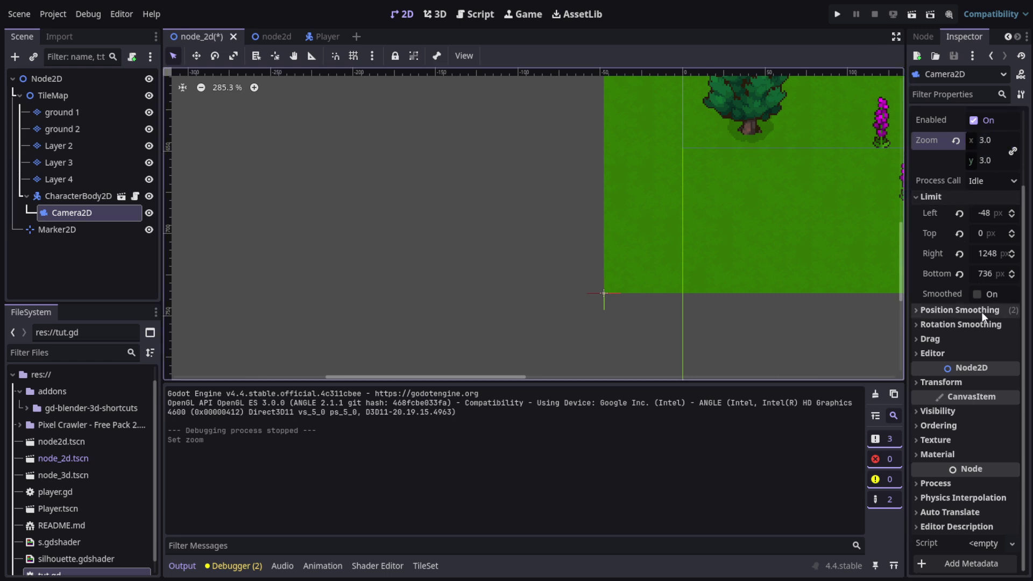
click(913, 15)
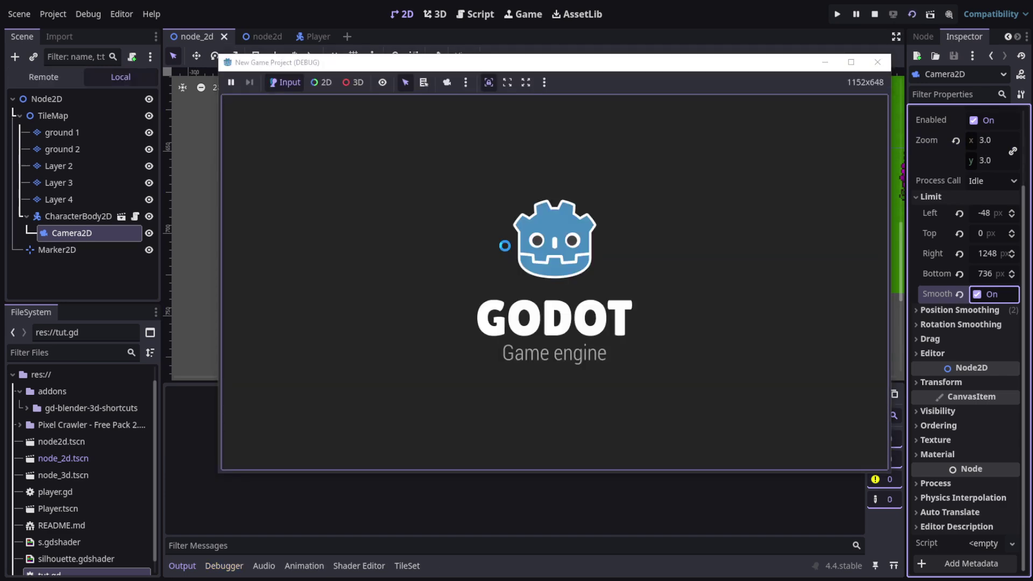
Walk the player down-left, then up-left until the camera reaches its left limit.
key(Down)
key(Left)
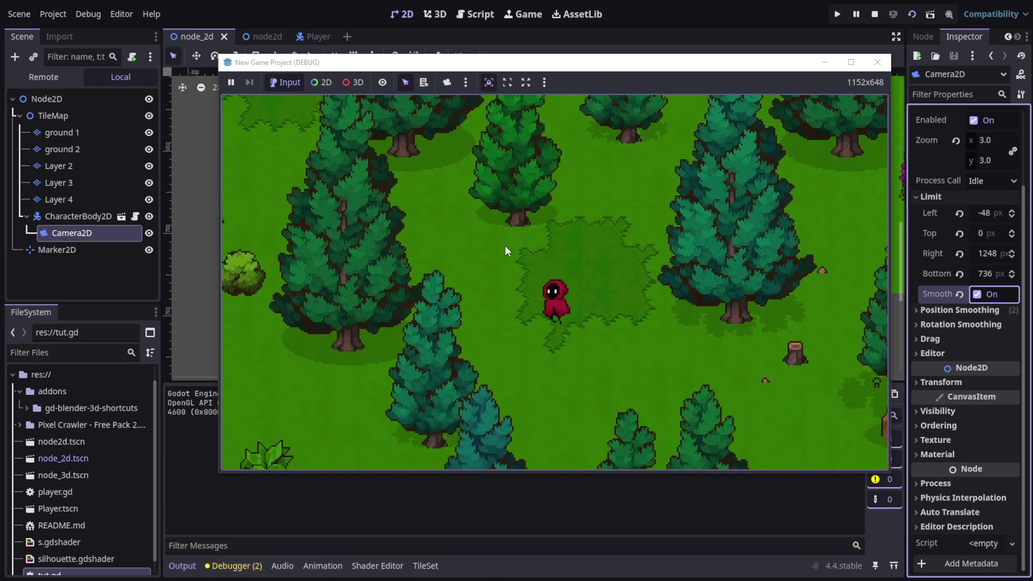
key(Down)
key(Left)
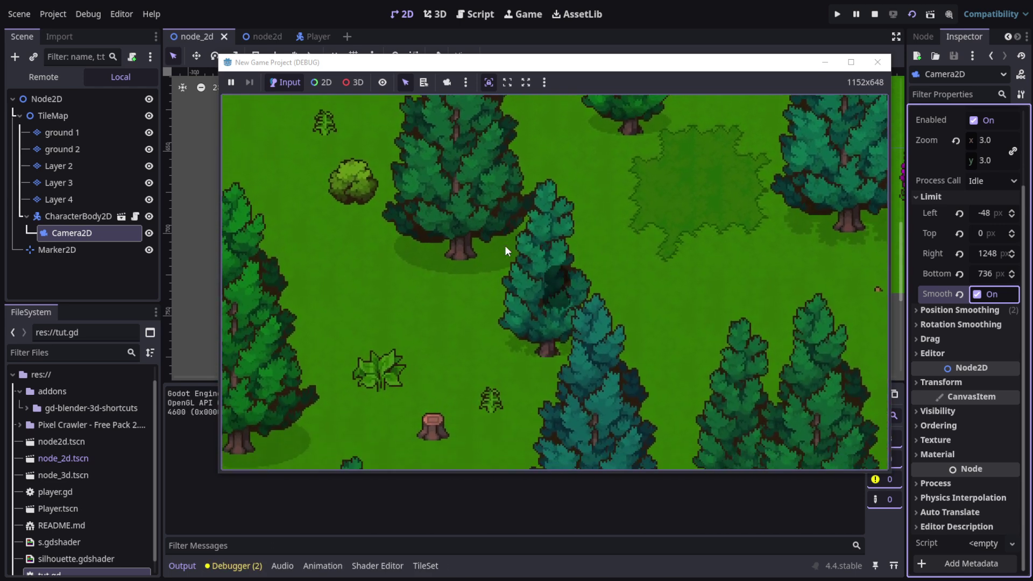
key(Up)
key(Left)
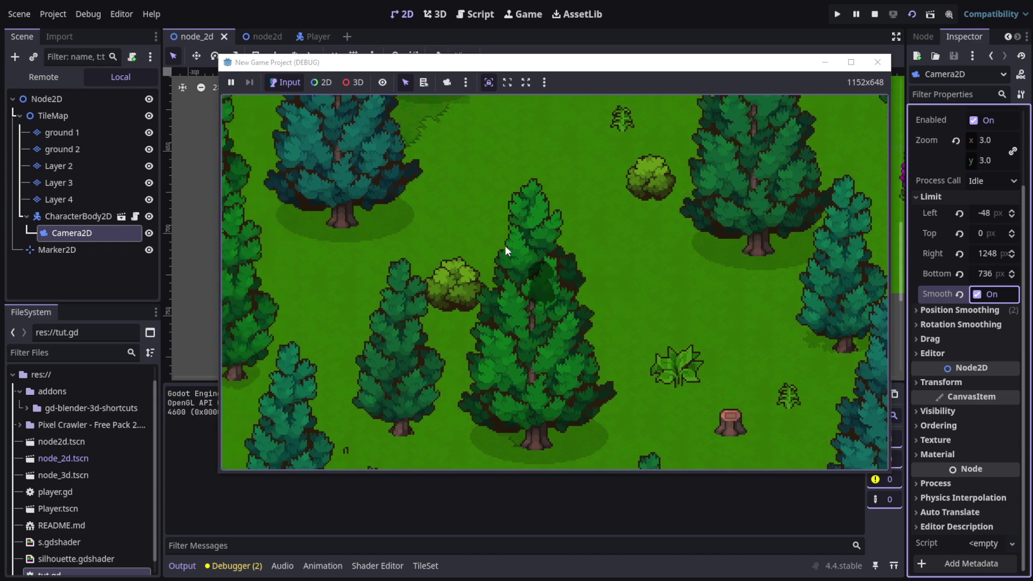
key(Up)
key(Left)
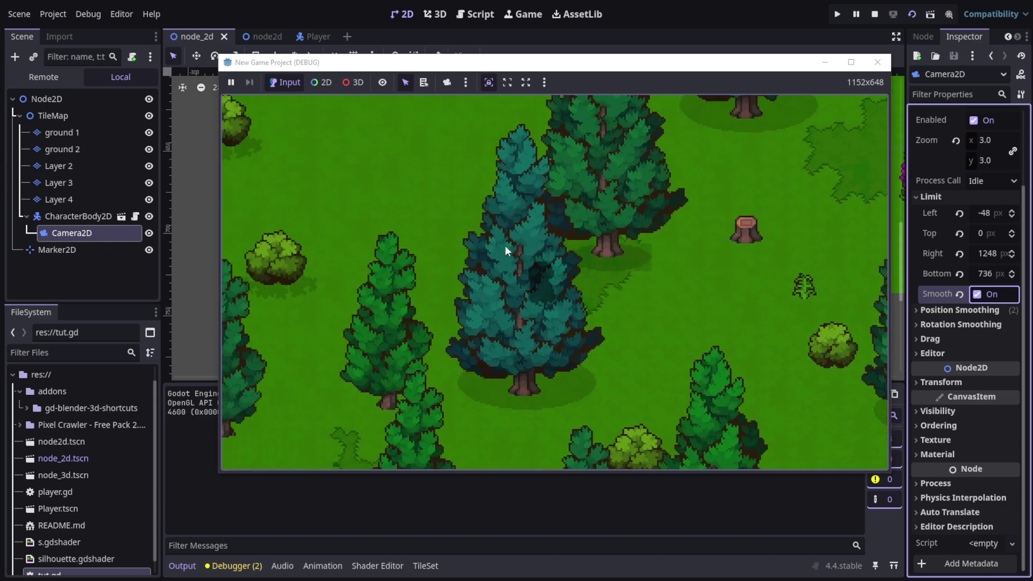
key(Up)
key(Left)
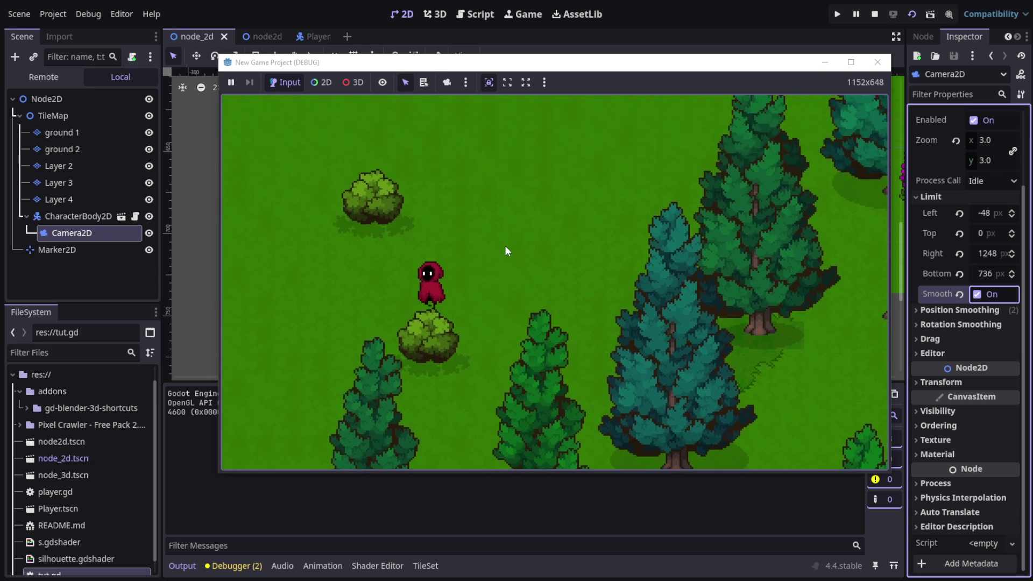
Walk the player back and forth across the screen centre to test the left limit.
key(Right)
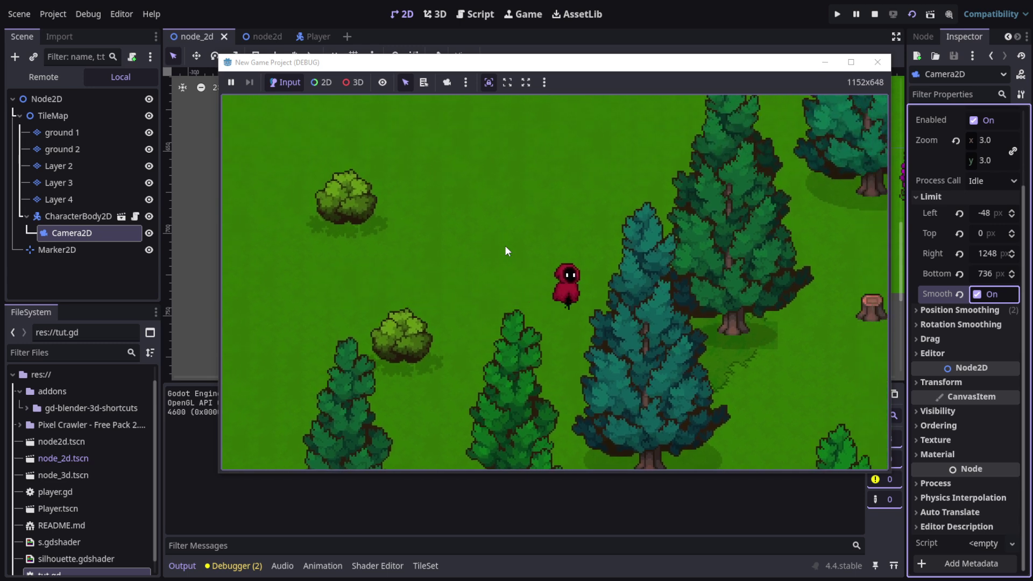
key(Left)
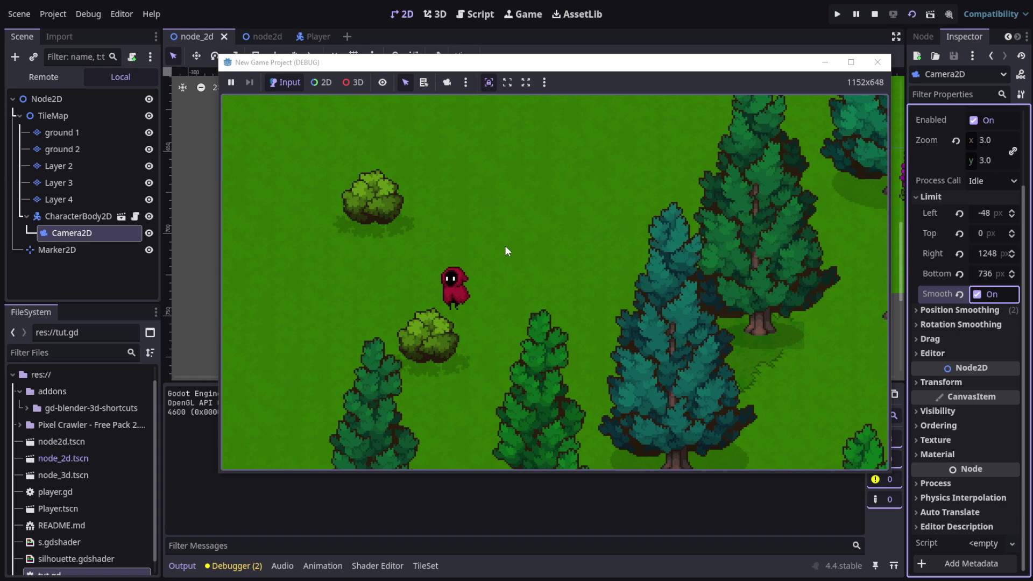
key(Right)
key(Left)
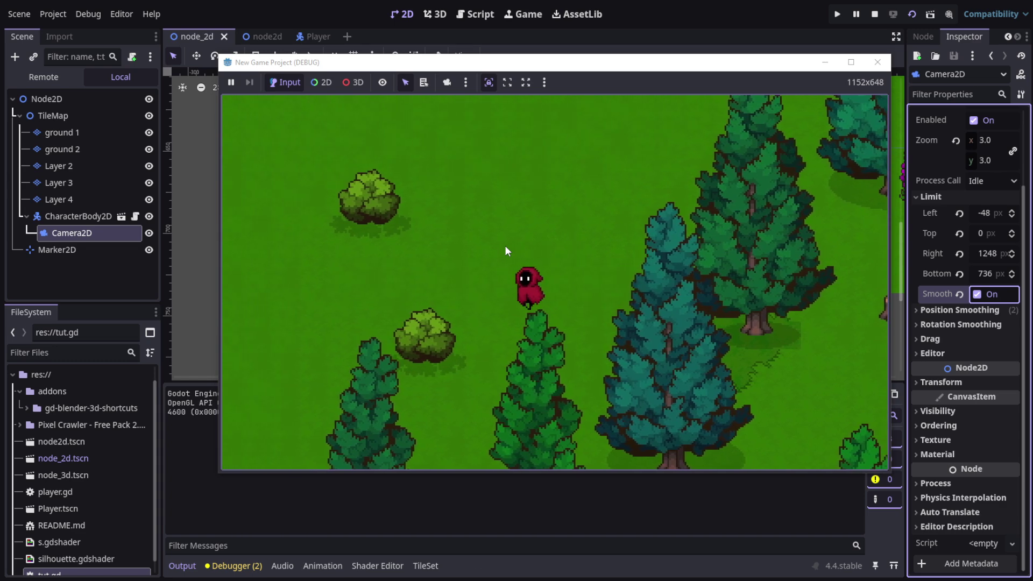
key(Right)
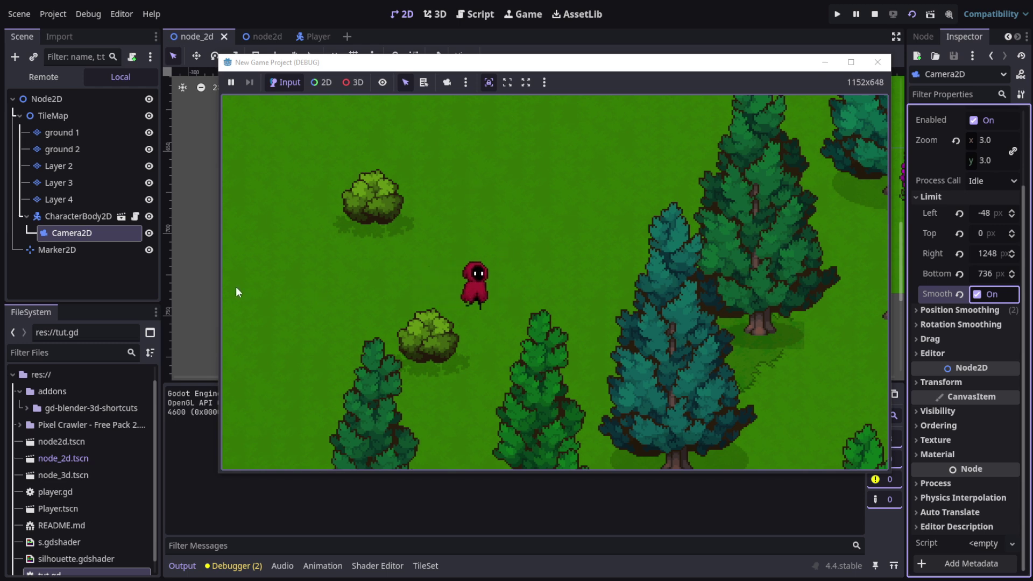
key(Left)
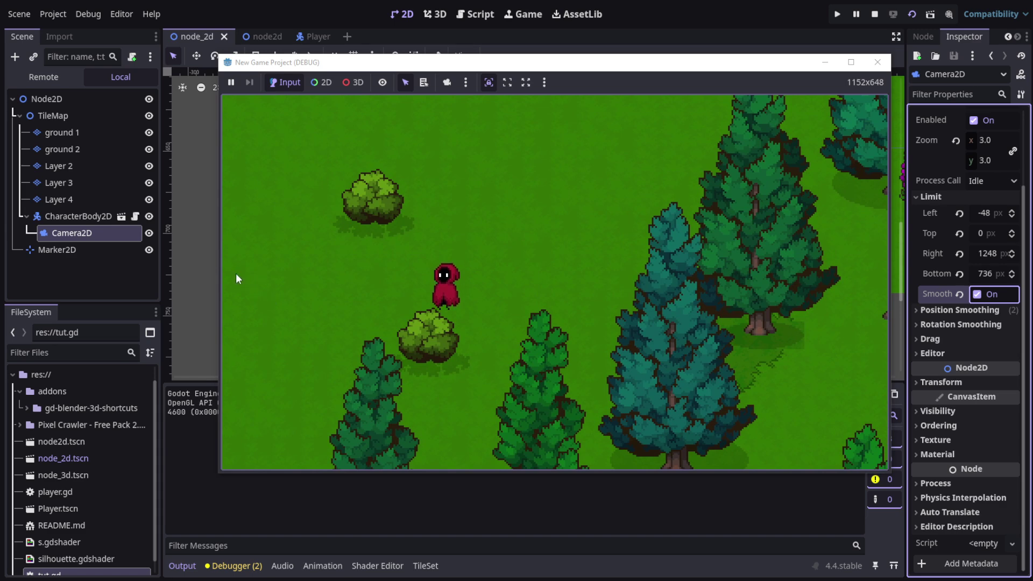
key(Right)
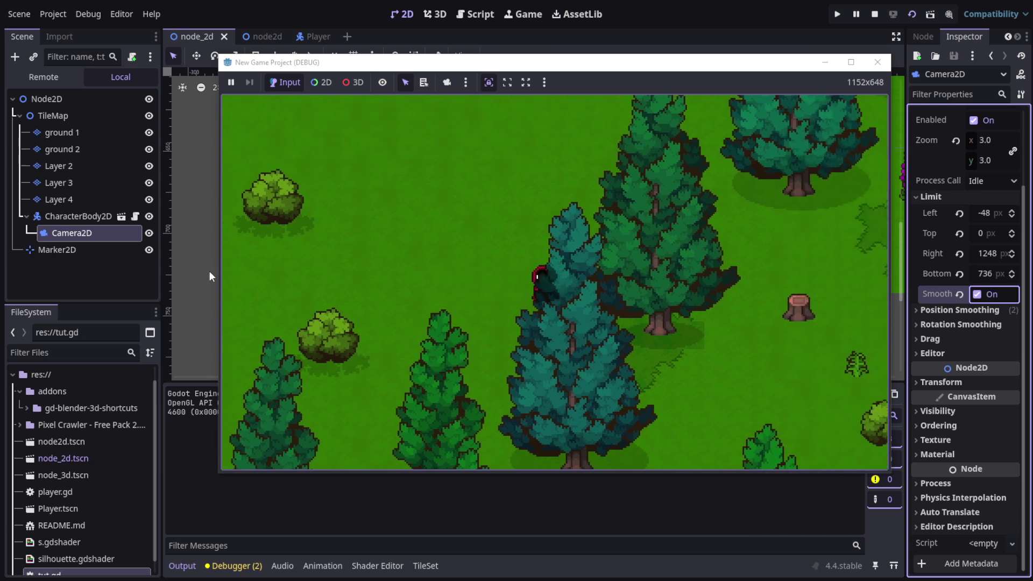
key(Left)
Walk the player up toward the cliffs and back and forth near the top limit.
key(Up)
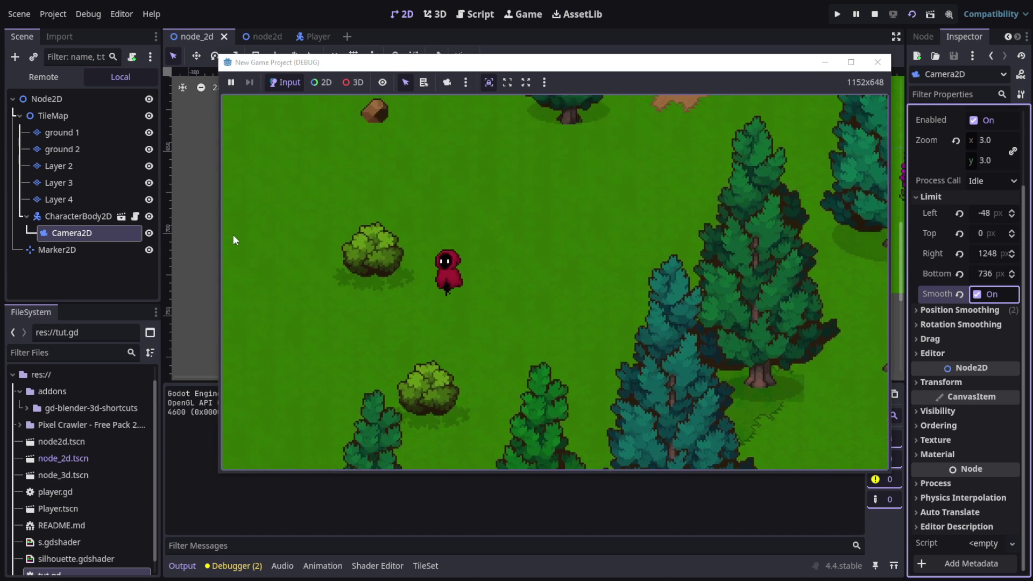
key(Up)
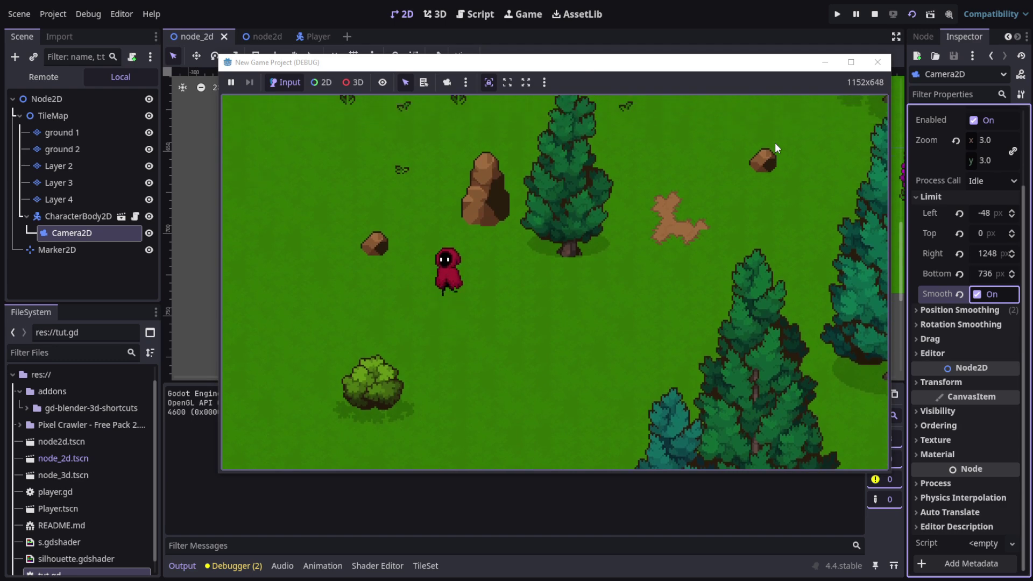
key(Up)
key(Right)
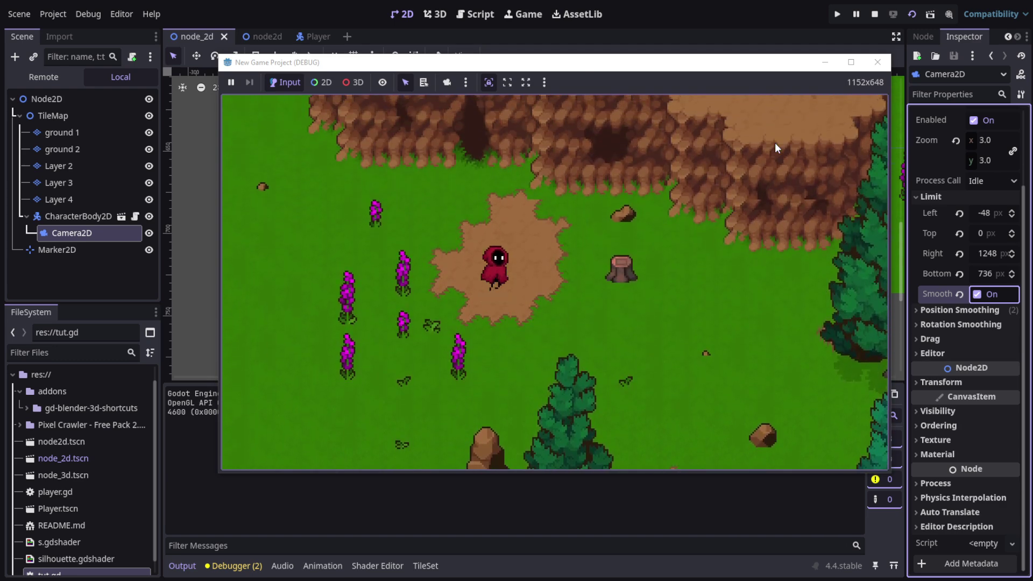
key(Up)
key(Down)
key(Up)
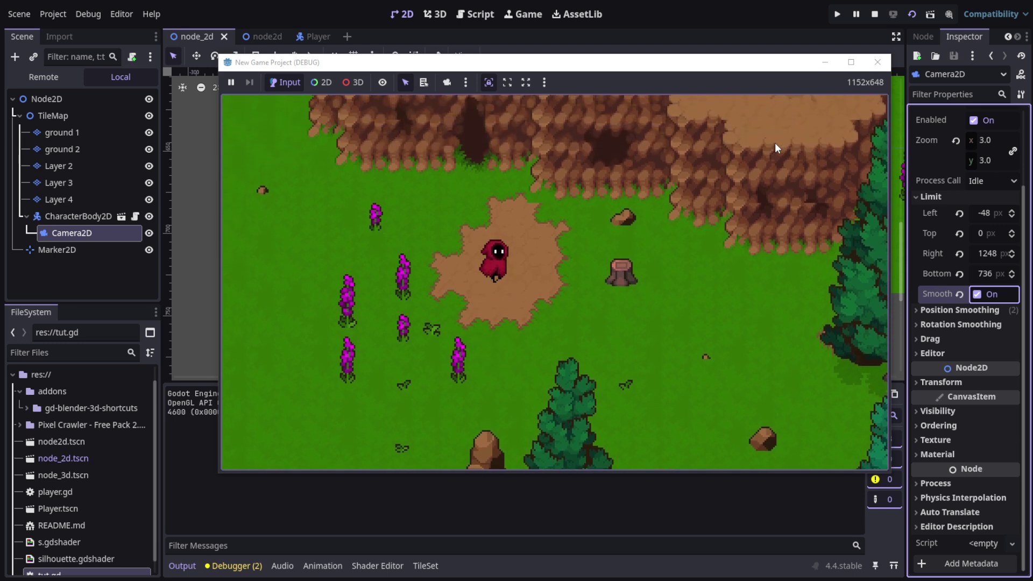
key(Up)
key(Down)
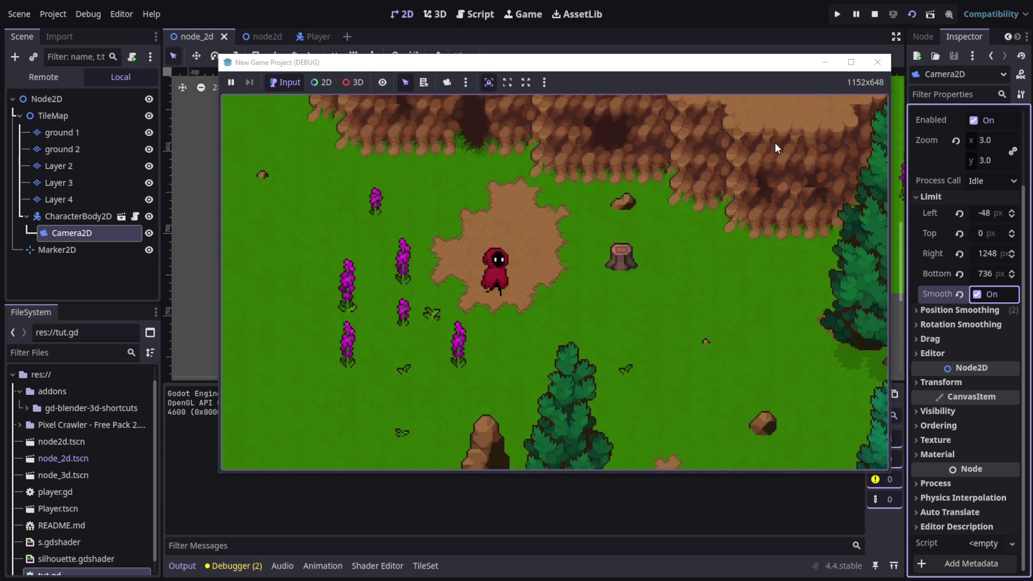
key(Up)
key(Down)
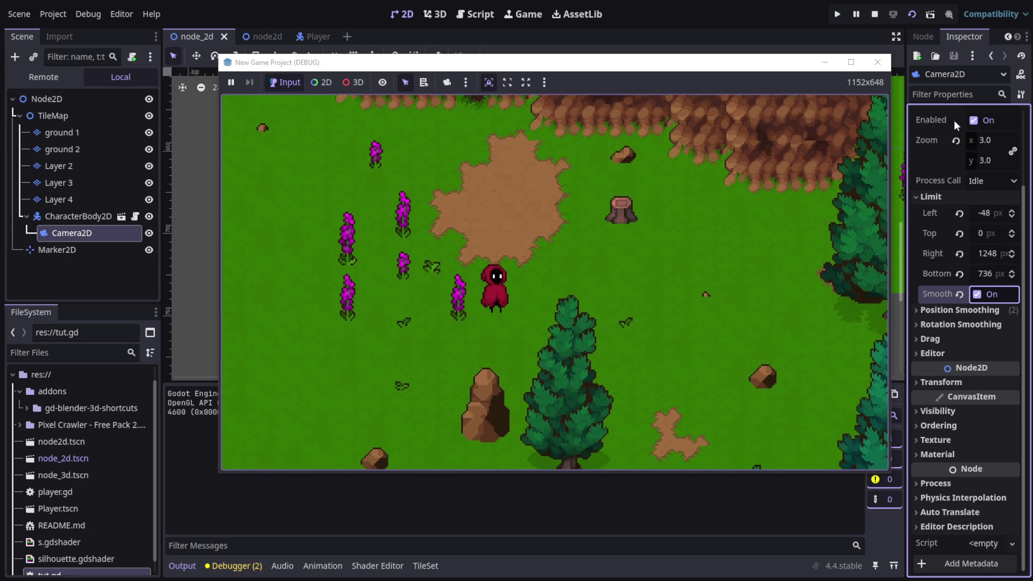
key(Up)
Close the running game and zoom out the 2D editor view.
click(877, 61)
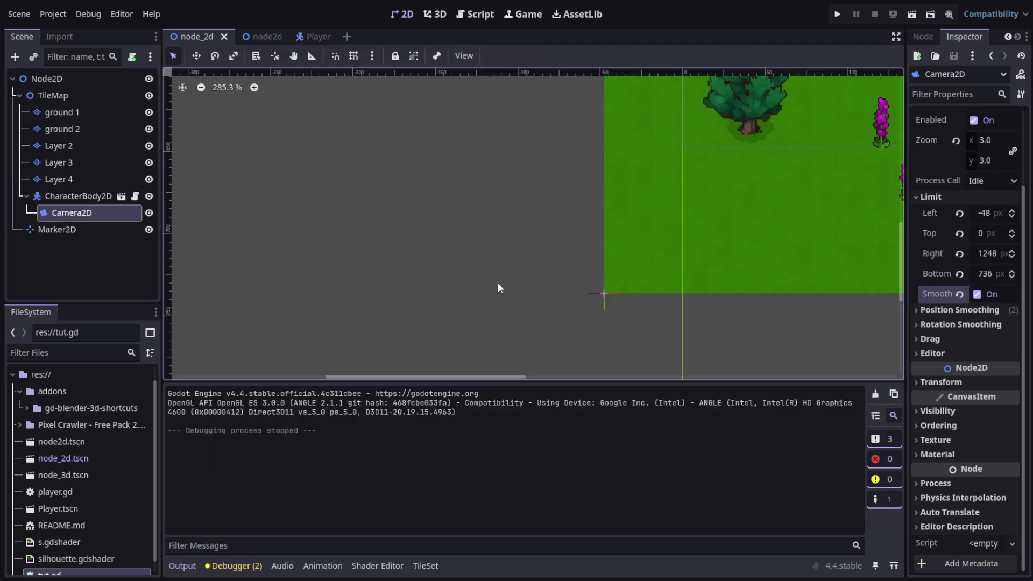
scroll(754, 259, down, 10)
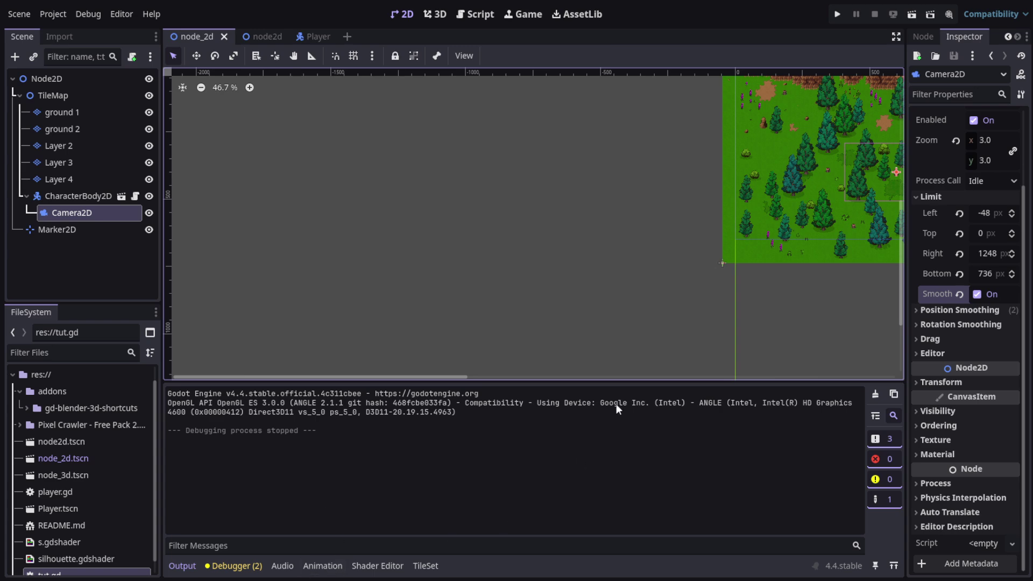
scroll(861, 180, down, 2)
scroll(863, 181, up, 4)
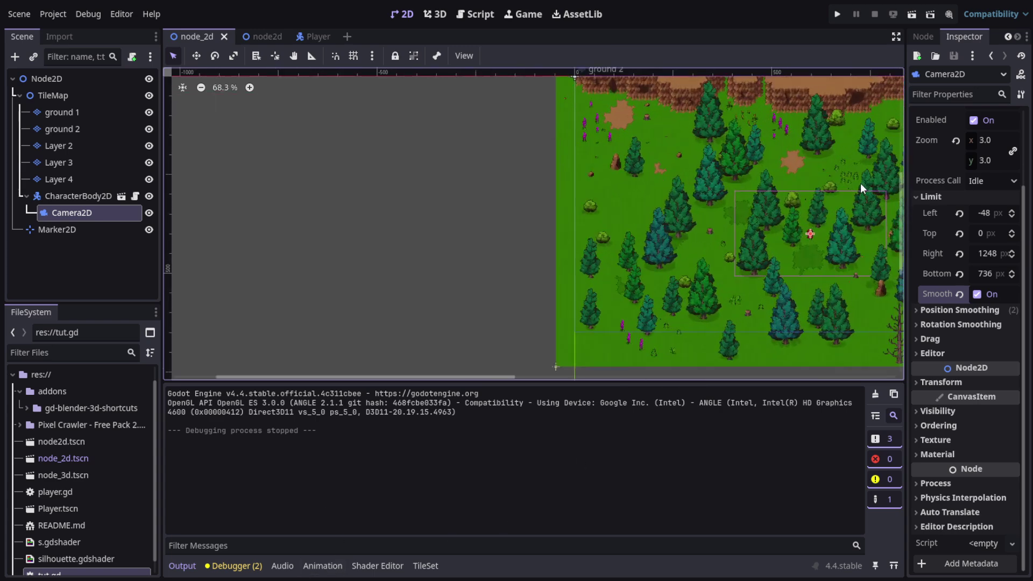
scroll(860, 183, down, 4)
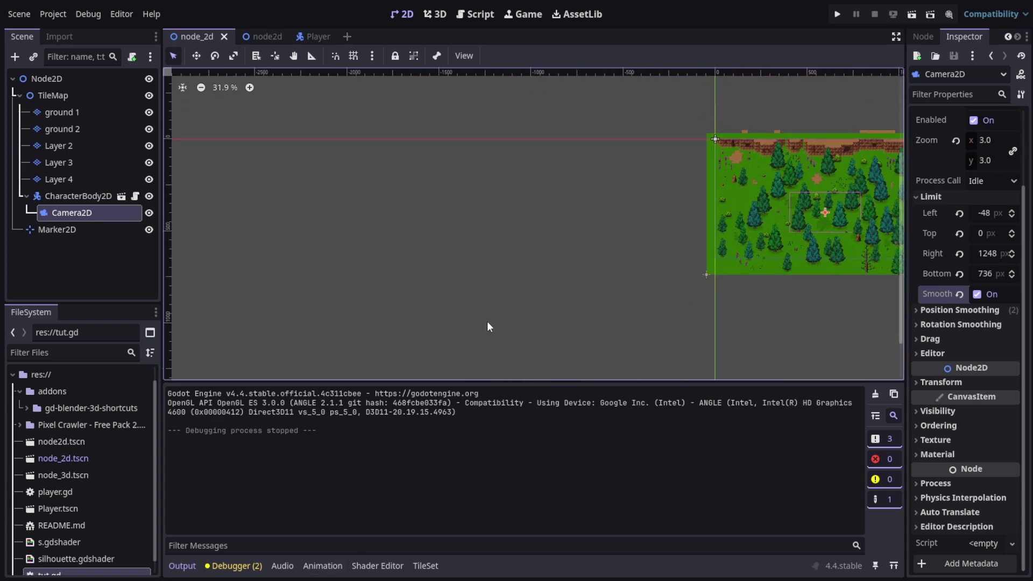